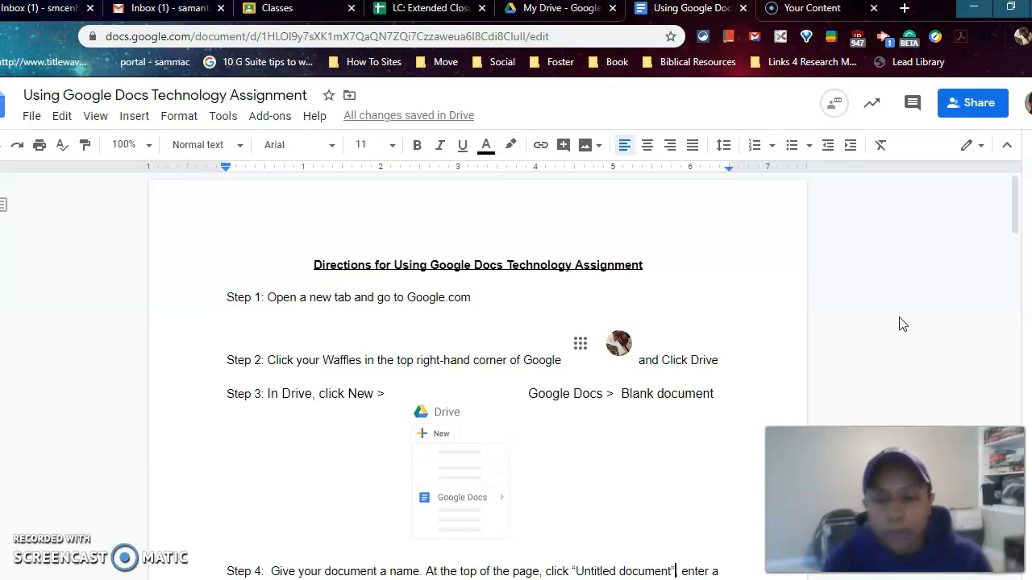
Switch to Google Drive and create a new blank Google Docs document.
{"action": "key", "text": "BackSpace"}
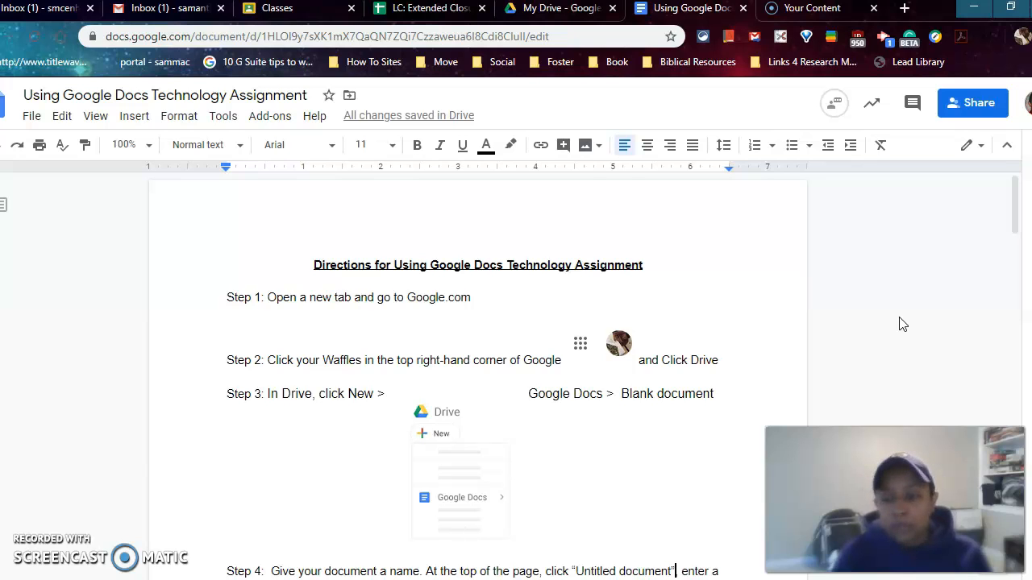
{"action": "left_click", "coordinate": [562, 9]}
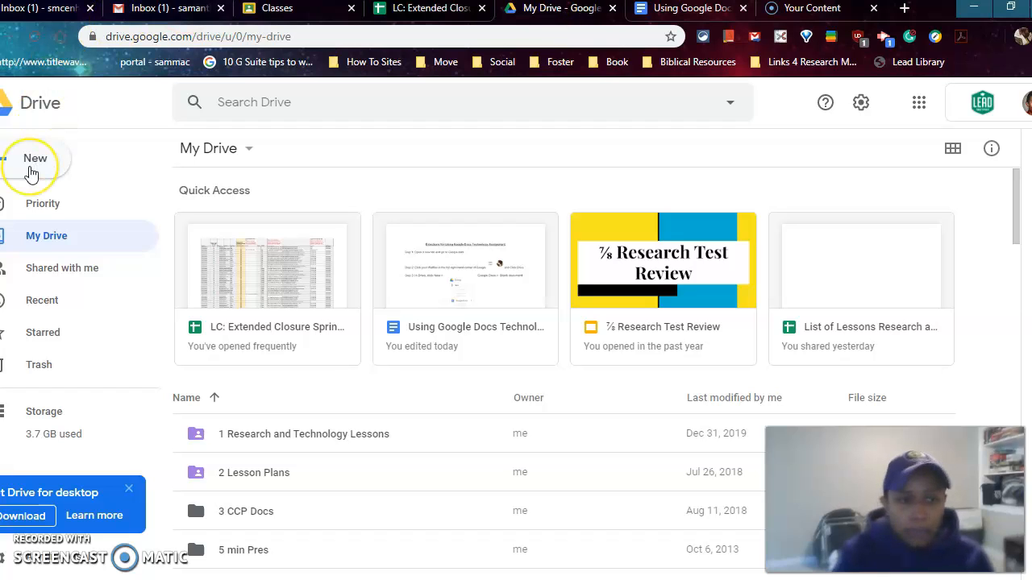
{"action": "left_click", "coordinate": [31, 170]}
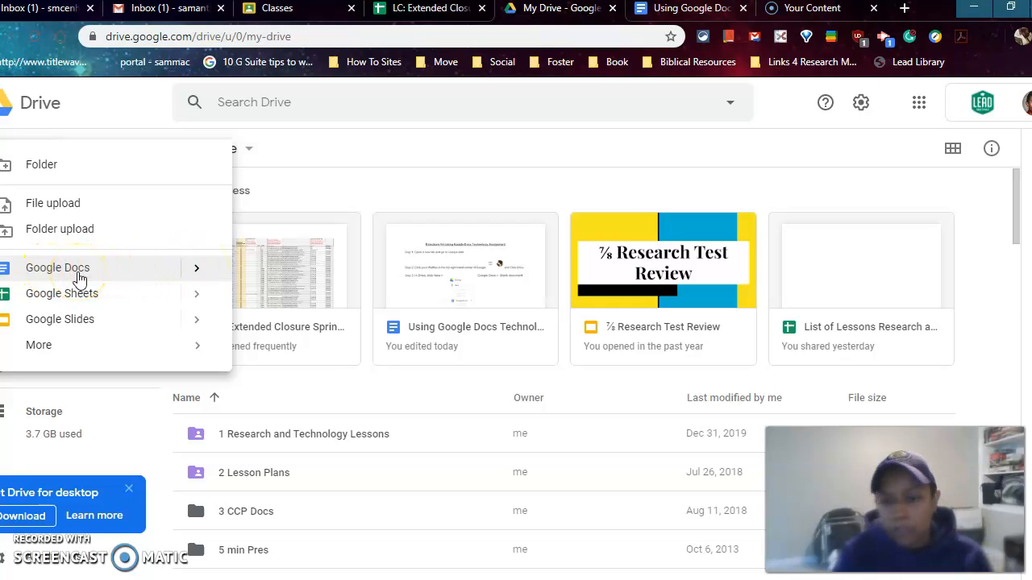
{"action": "left_click", "coordinate": [78, 279]}
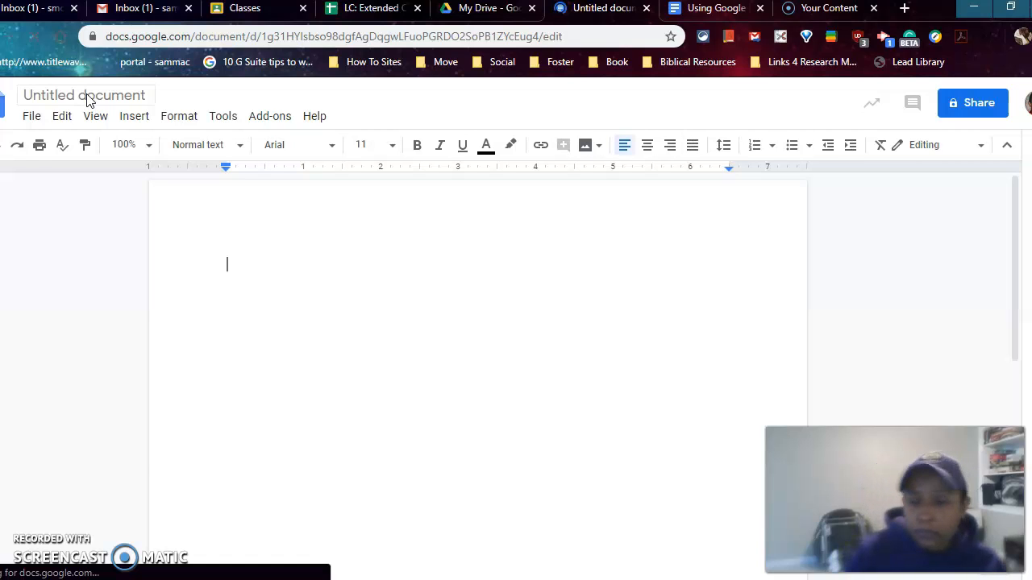
Rename the untitled document with the teacher's name followed by "Docs Practice", and return to the document body.
{"action": "left_click", "coordinate": [91, 93]}
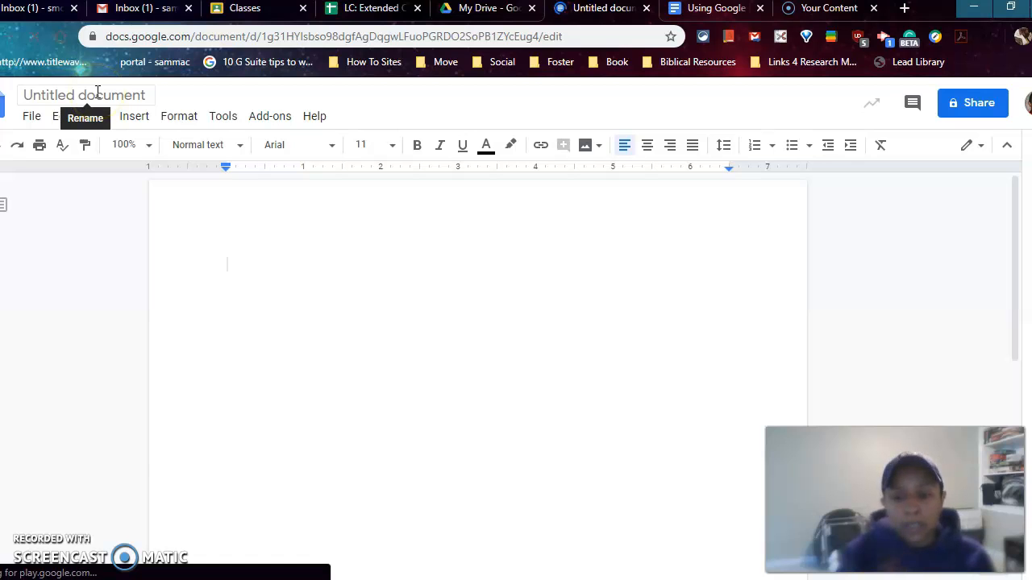
{"action": "left_click", "coordinate": [97, 91]}
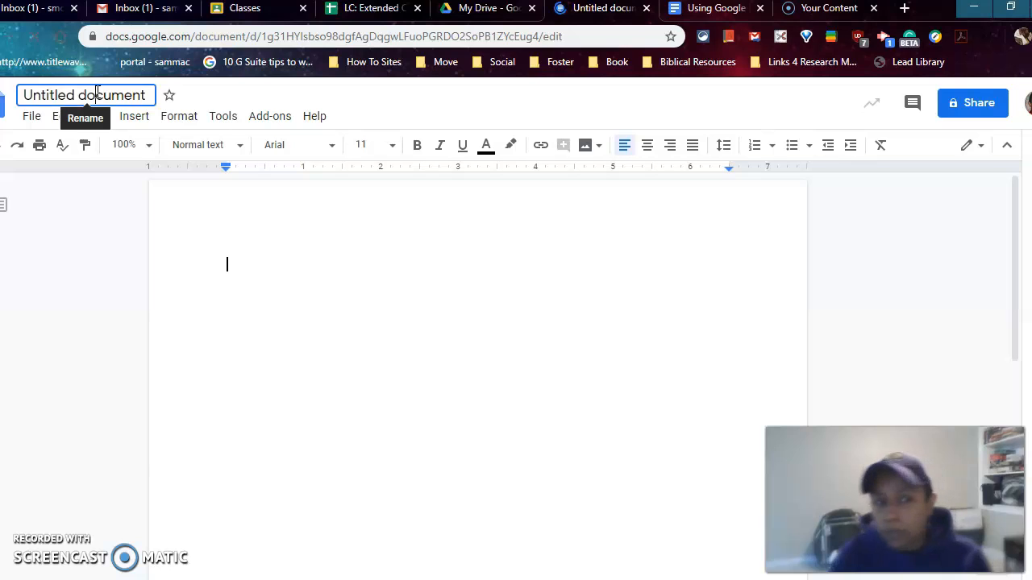
{"action": "left_click", "coordinate": [97, 91]}
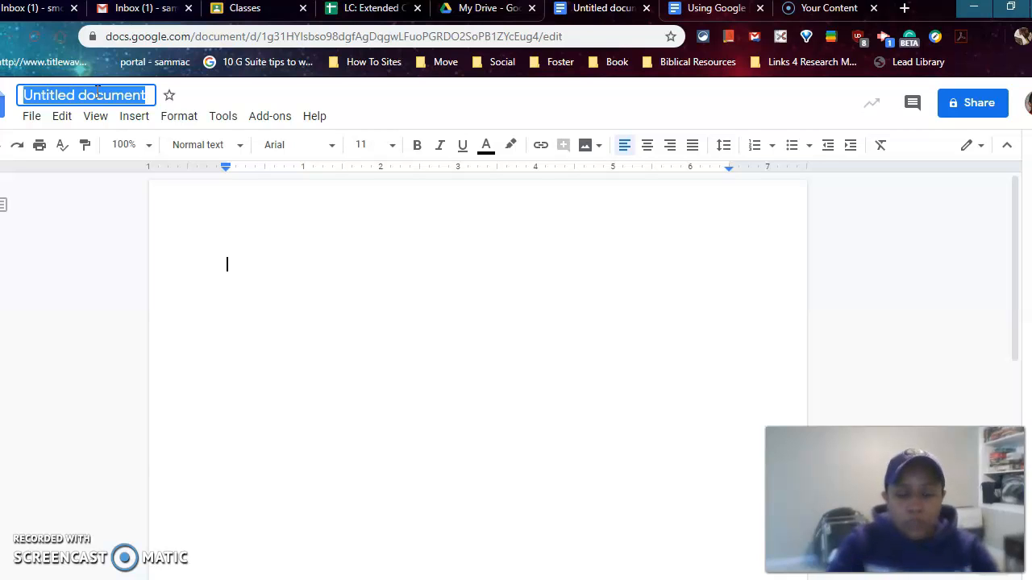
{"action": "type", "text": "Ms"}
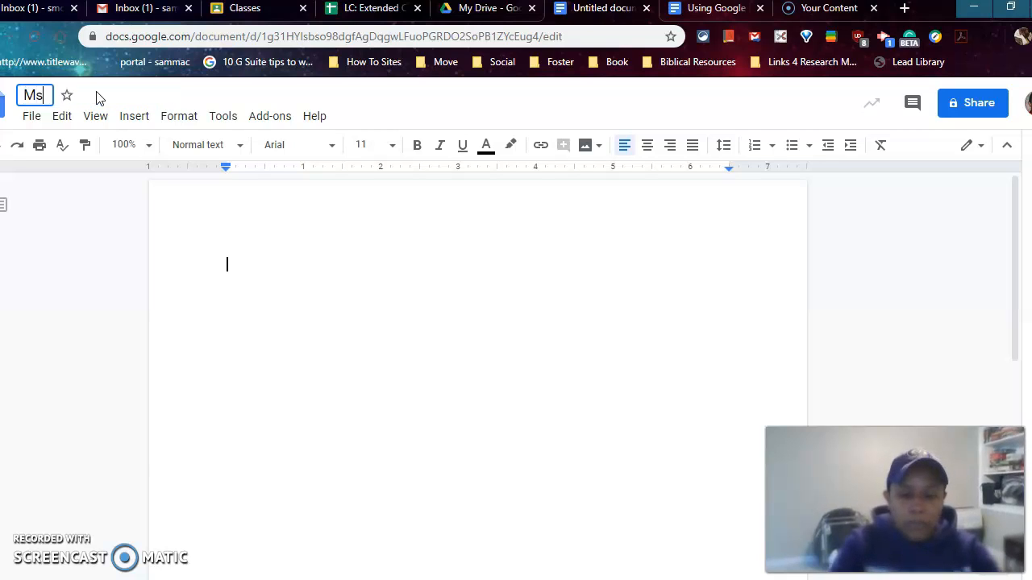
{"action": "type", "text": ". Mac "}
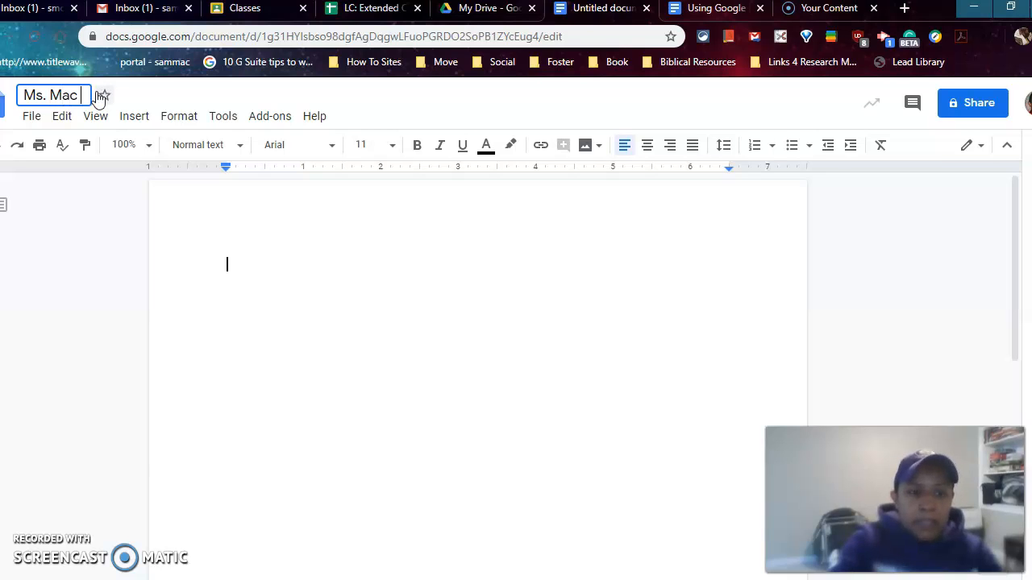
{"action": "type", "text": "Docs "}
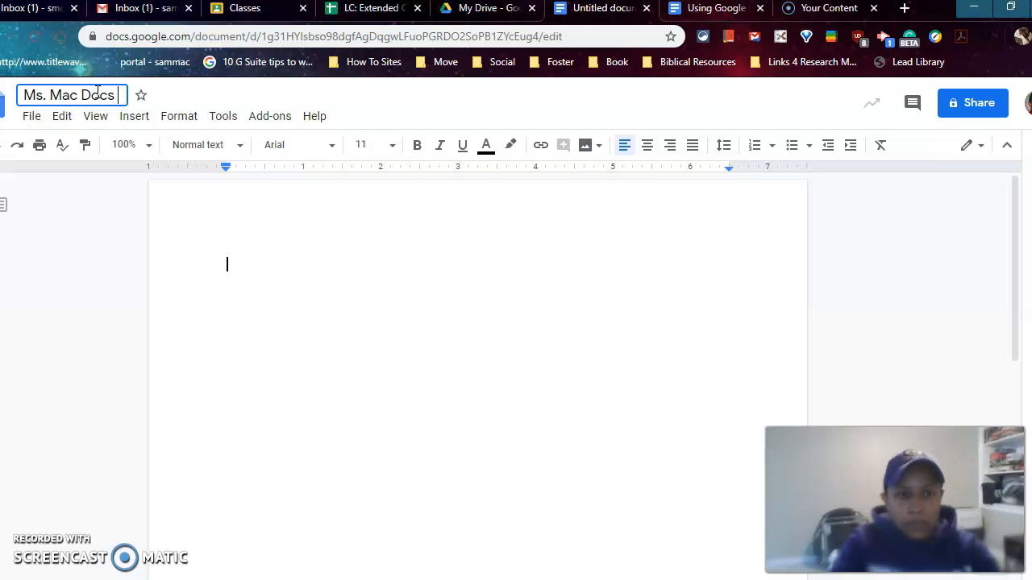
{"action": "type", "text": "Practice"}
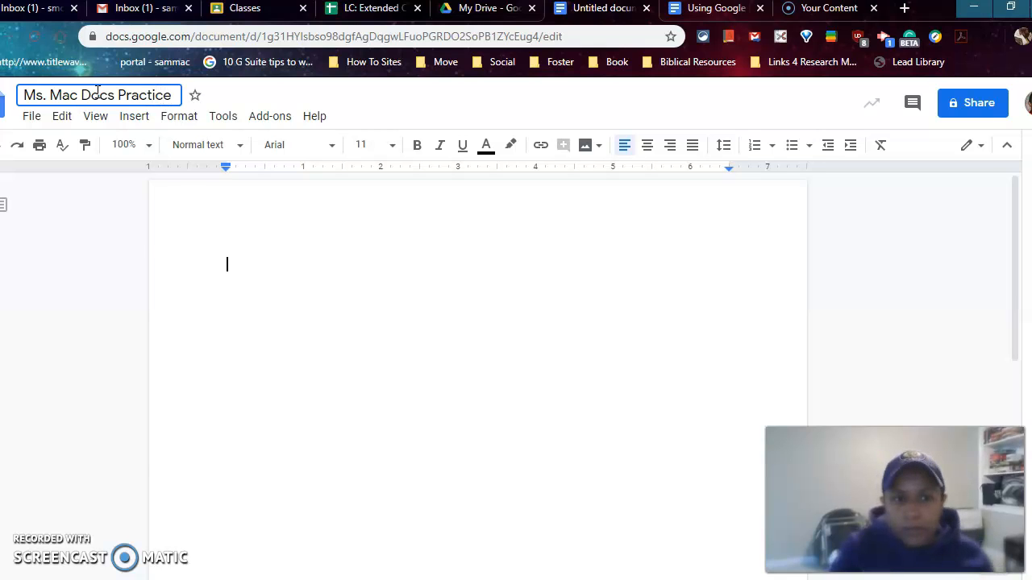
{"action": "left_click", "coordinate": [227, 276]}
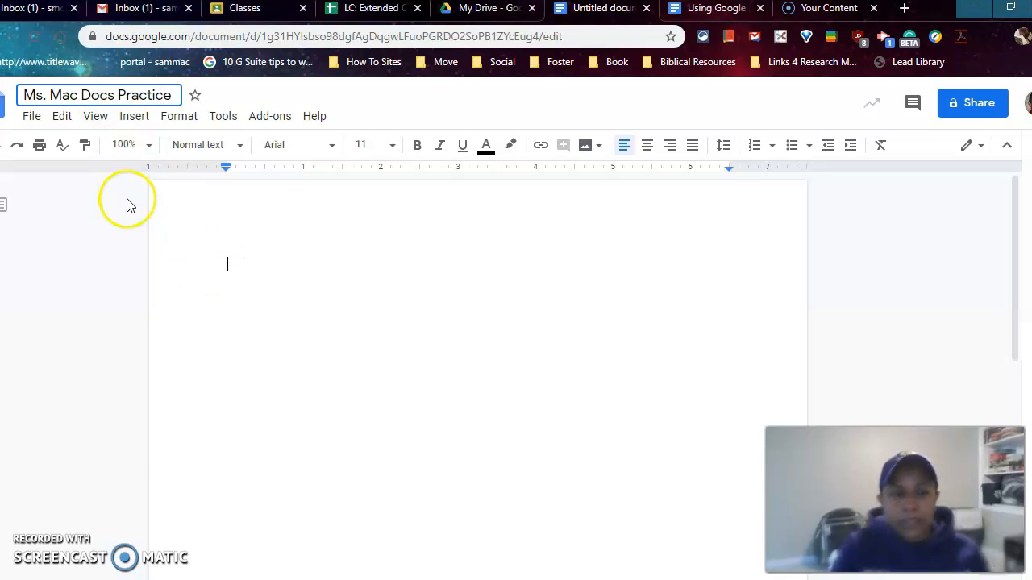
{"action": "left_click", "coordinate": [228, 272]}
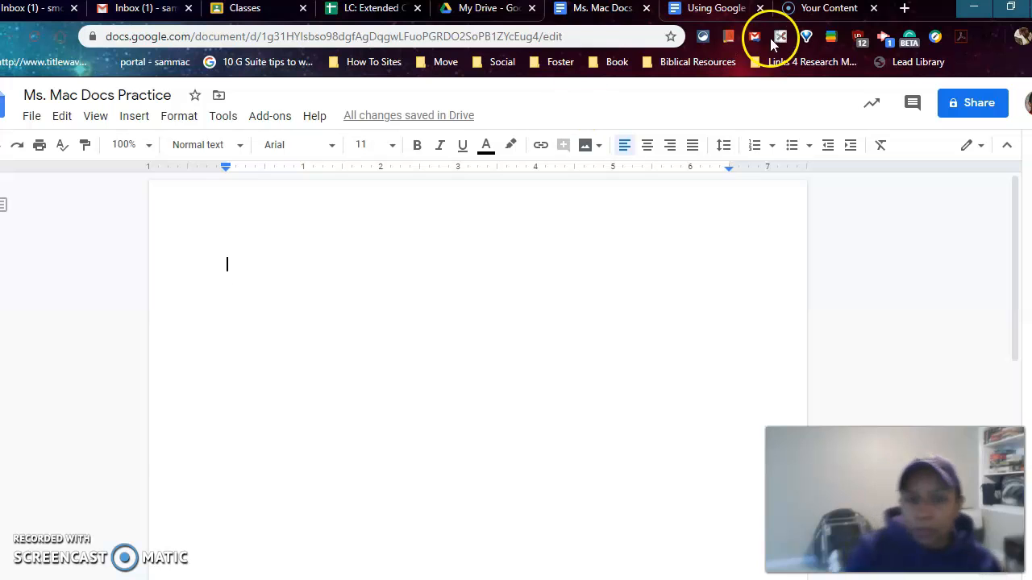
Review Steps 4 to 7 of the directions in the Using Google Docs Technology Assignment document.
{"action": "left_click", "coordinate": [716, 9]}
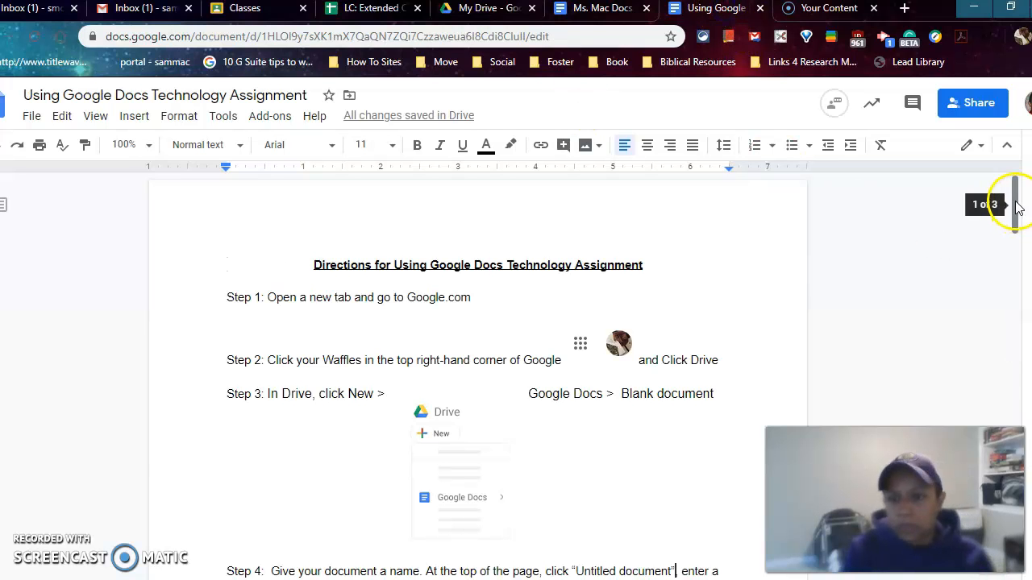
{"action": "scroll", "coordinate": [951, 288], "scroll_direction": "down", "scroll_amount": 2}
{"action": "scroll", "coordinate": [954, 290], "scroll_direction": "down", "scroll_amount": 2}
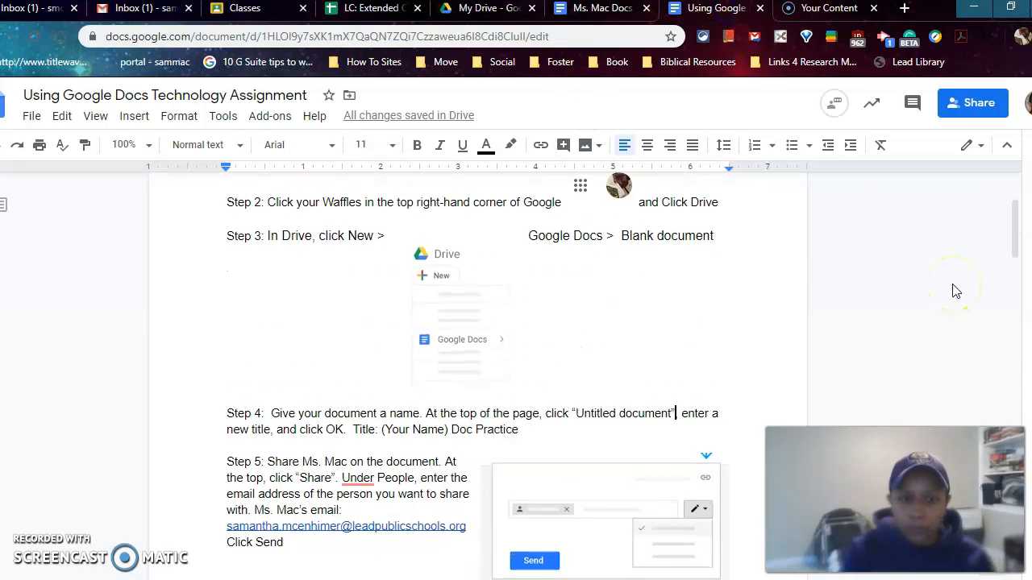
{"action": "scroll", "coordinate": [954, 290], "scroll_direction": "down", "scroll_amount": 1}
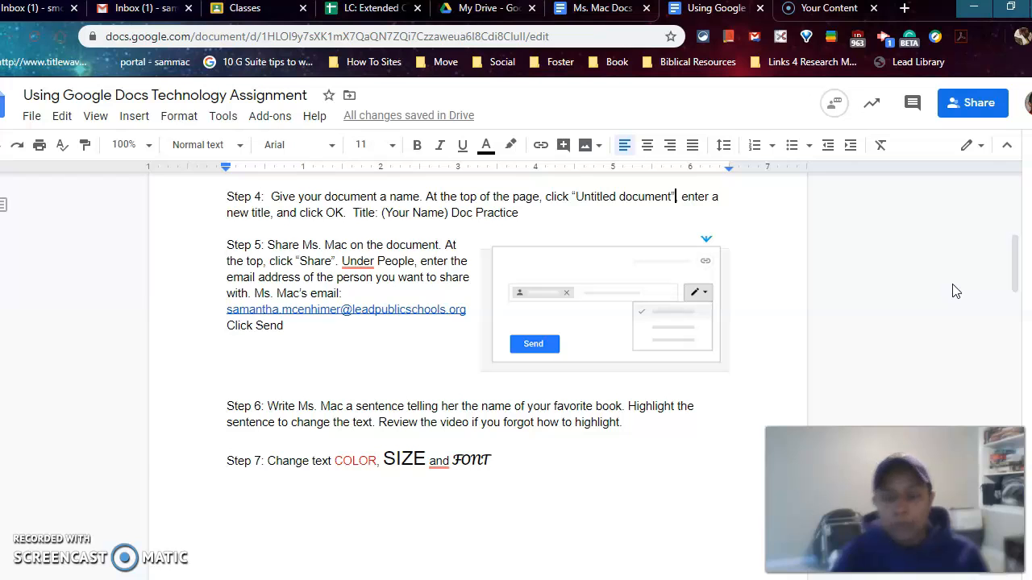
{"action": "left_click", "coordinate": [823, 255]}
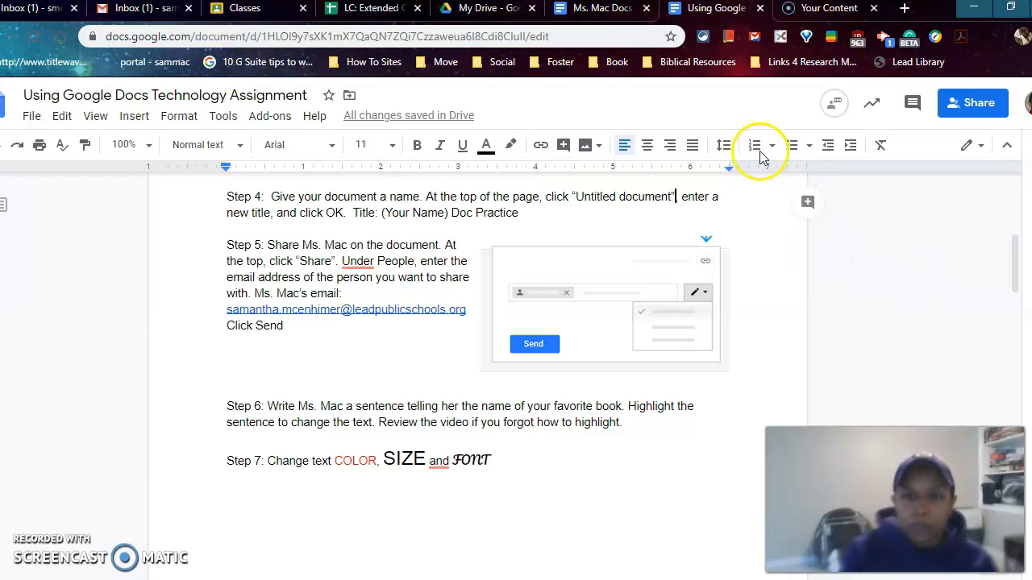
Share the practice document with the teacher's school e-mail and a second school contact, and send the invitation.
{"action": "left_click", "coordinate": [617, 14]}
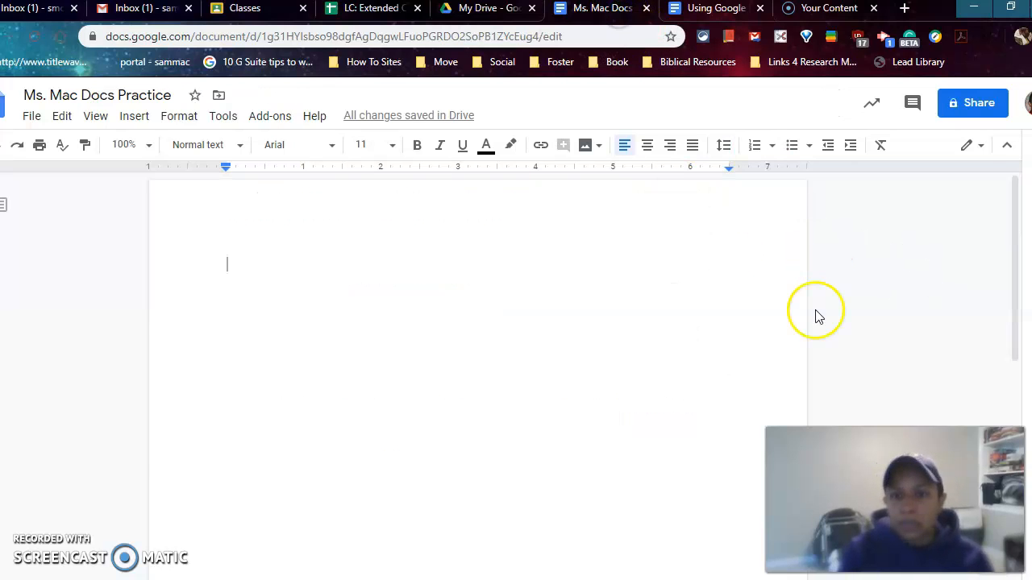
{"action": "left_click", "coordinate": [965, 113]}
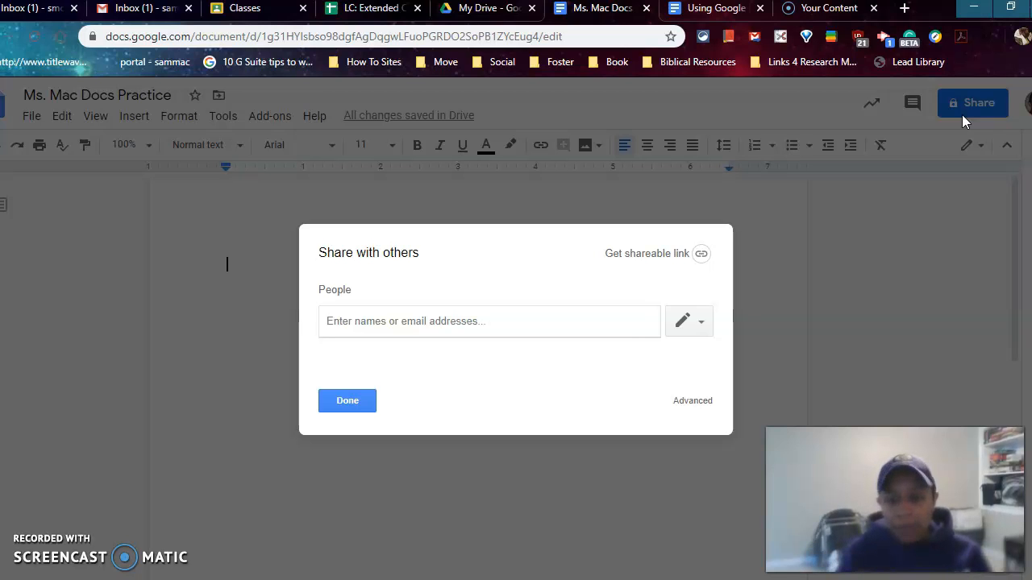
{"action": "type", "text": "sama"}
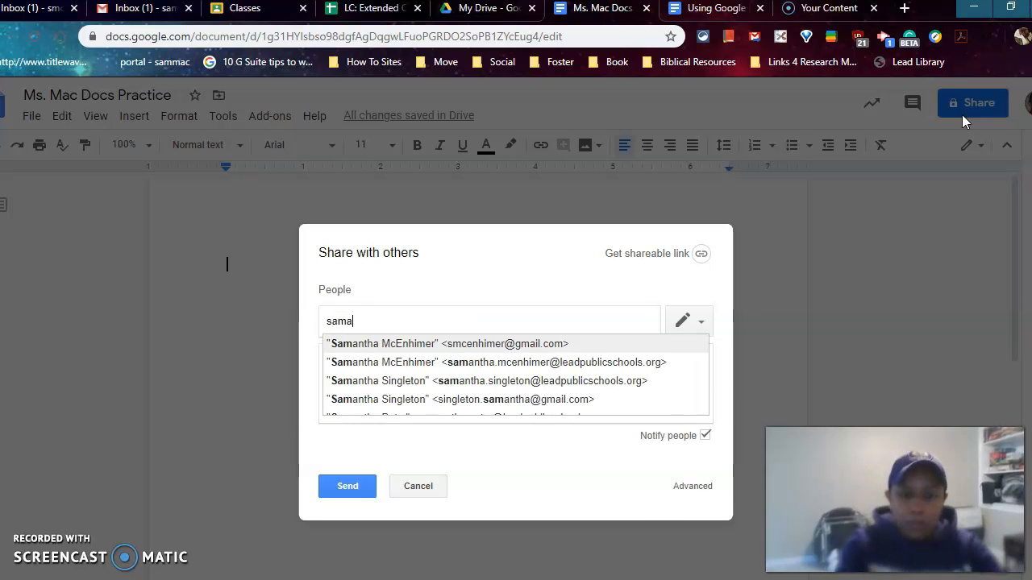
{"action": "left_click", "coordinate": [617, 362]}
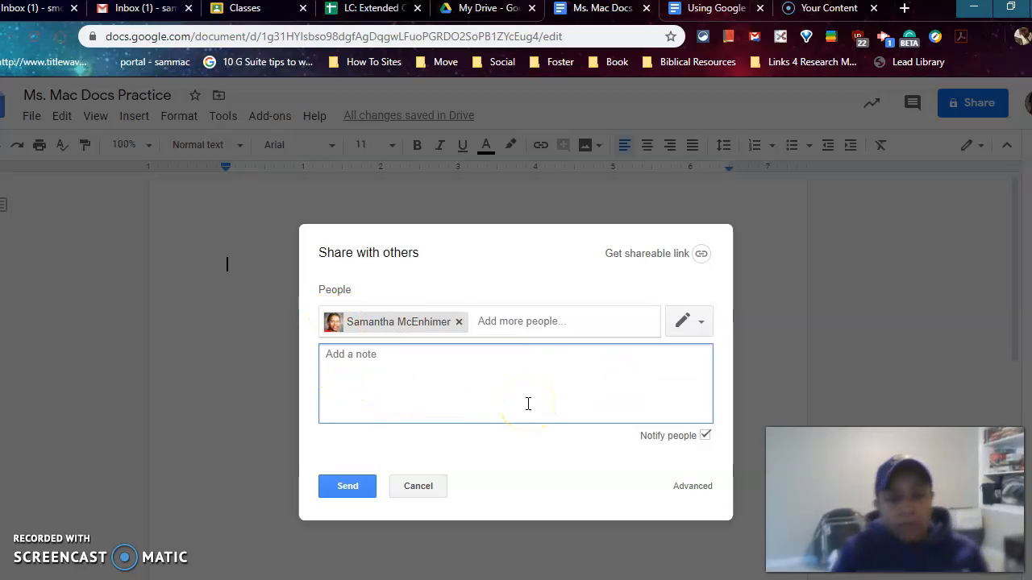
{"action": "left_click", "coordinate": [564, 316]}
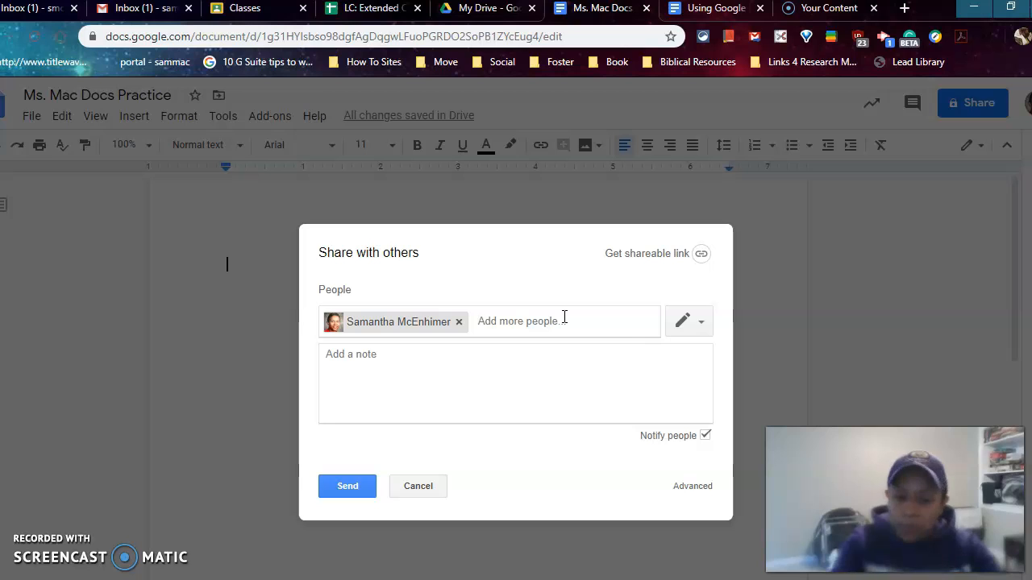
{"action": "type", "text": "d"}
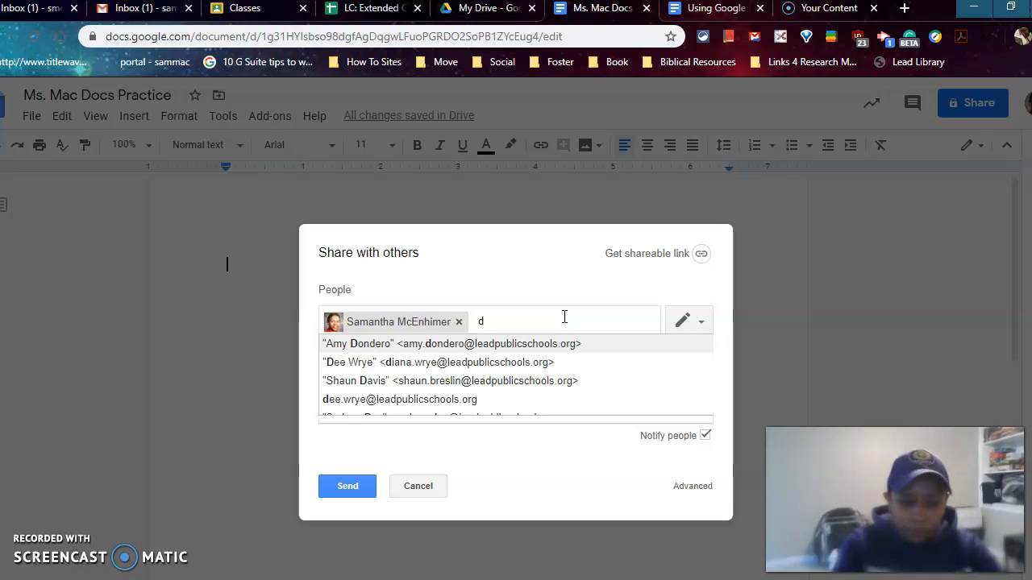
{"action": "type", "text": "i"}
{"action": "left_click", "coordinate": [547, 343]}
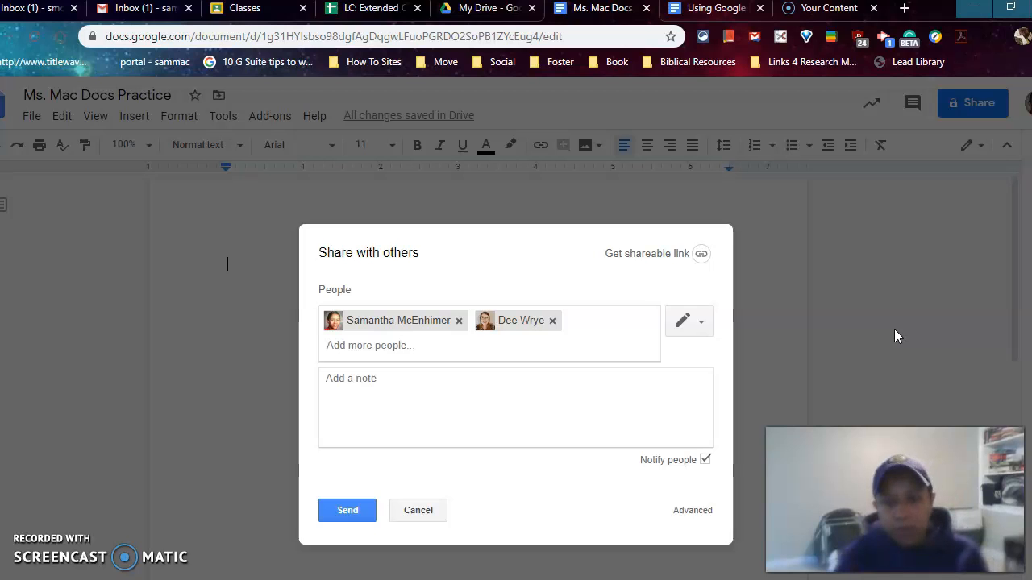
{"action": "left_click", "coordinate": [331, 513]}
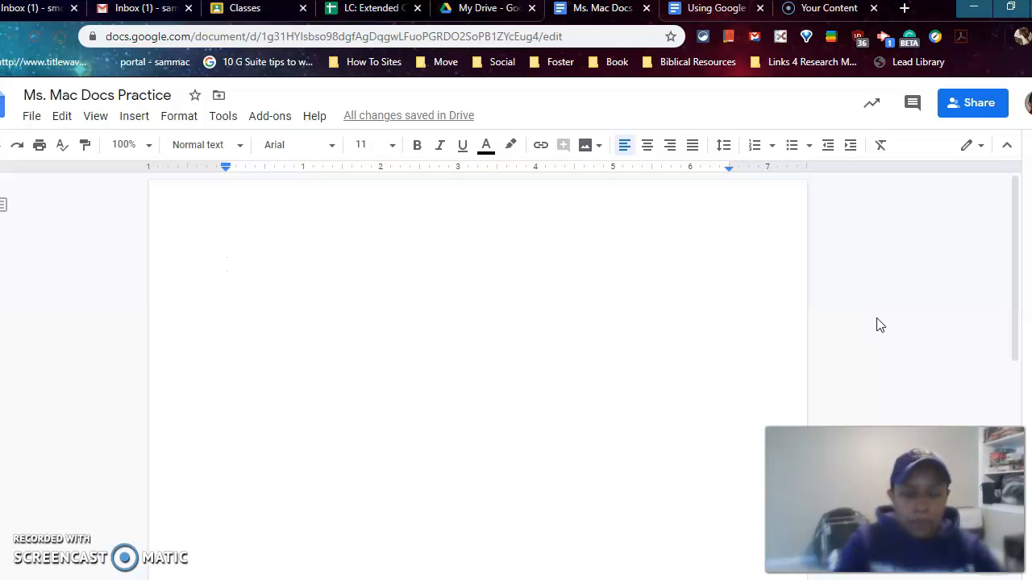
Write the sentence "My favorite book is Red Rising" in the practice document.
{"action": "type", "text": "My favorite book is Red"}
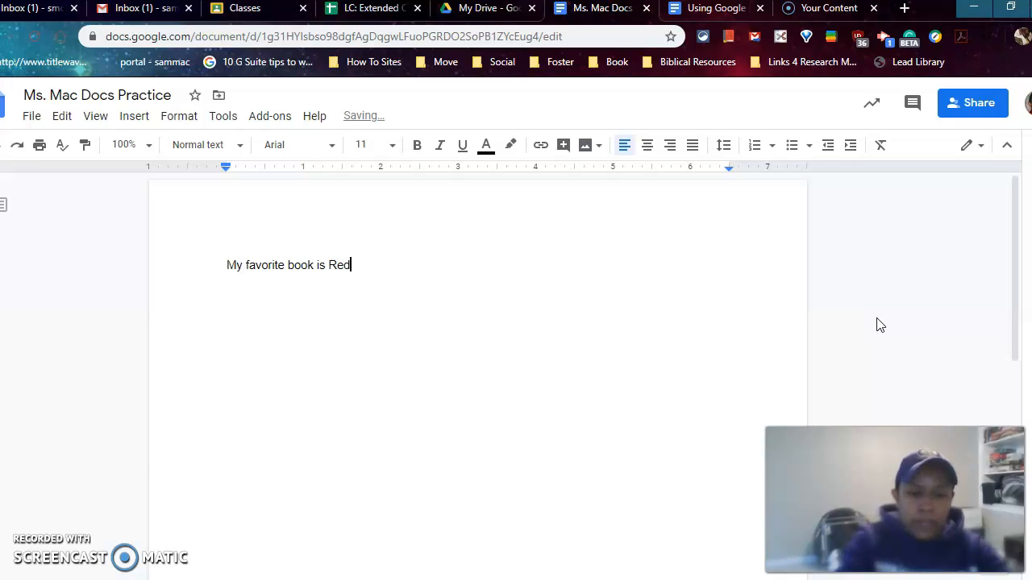
{"action": "type", "text": " R"}
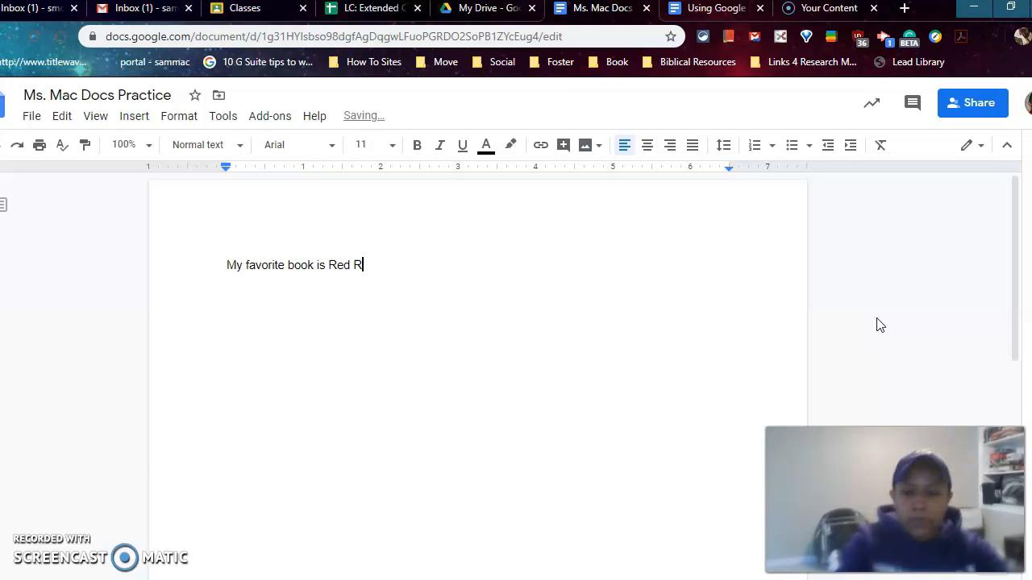
{"action": "type", "text": "ising"}
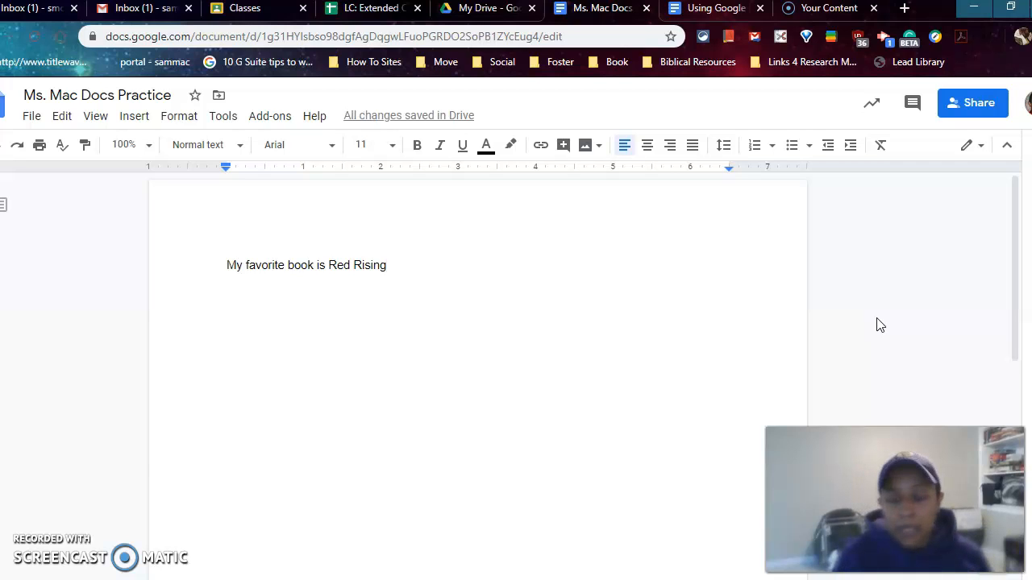
Set the whole favorite-book sentence to font size 18 and purple text color.
{"action": "left_click", "coordinate": [392, 265]}
{"action": "left_click_drag", "start_coordinate": [393, 265], "coordinate": [233, 267]}
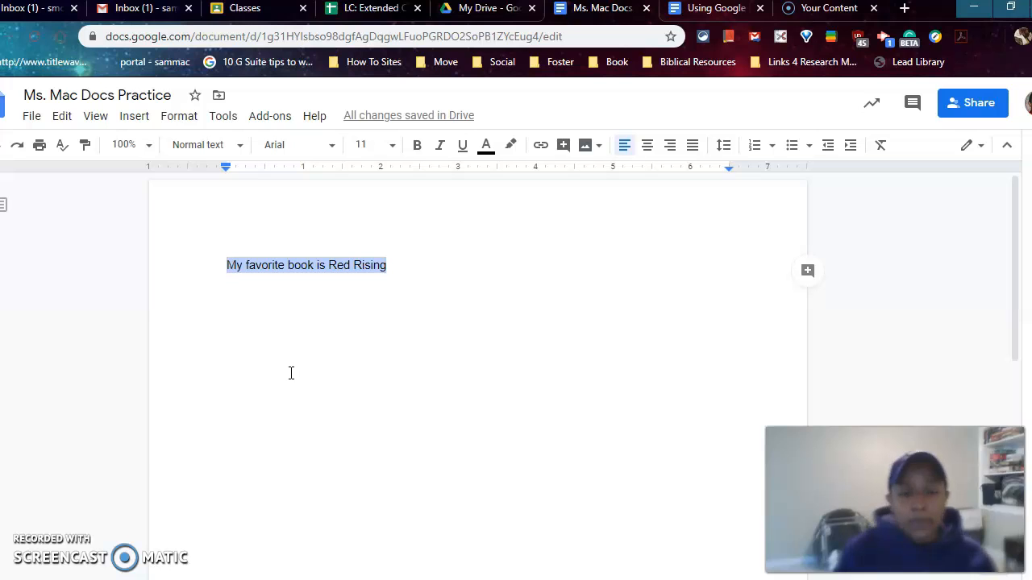
{"action": "left_click", "coordinate": [393, 147]}
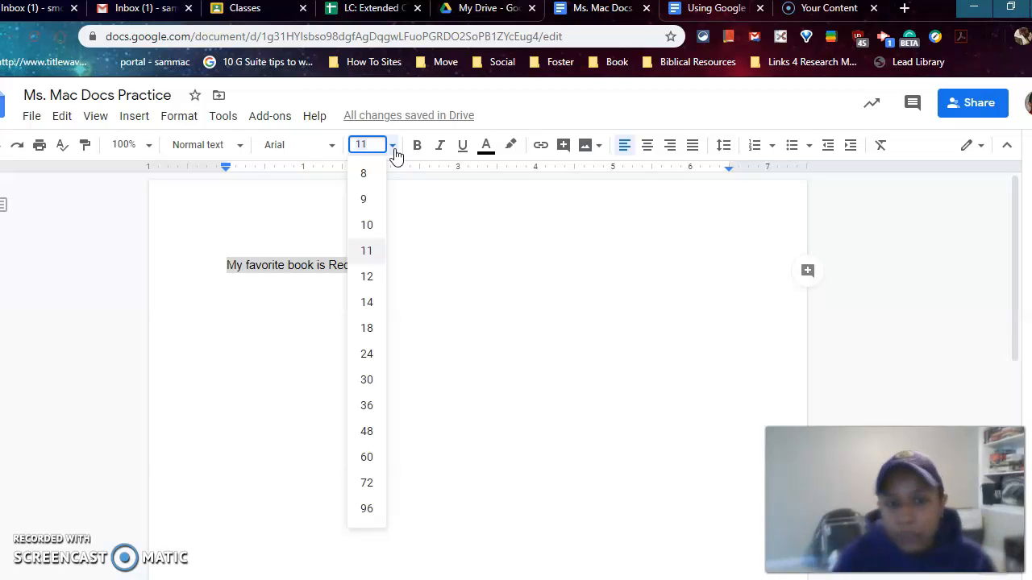
{"action": "left_click", "coordinate": [367, 326]}
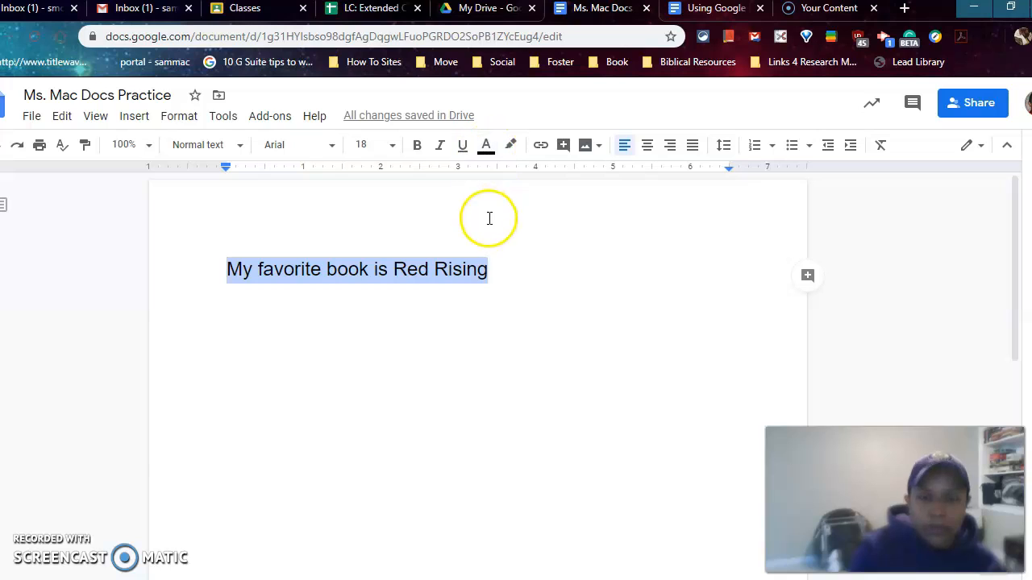
{"action": "left_click", "coordinate": [488, 151]}
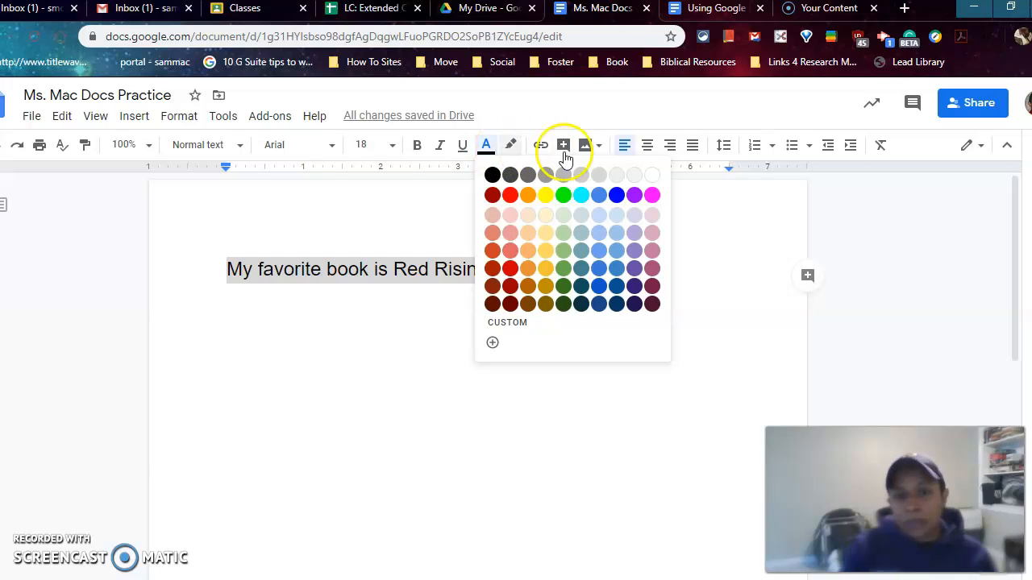
{"action": "left_click", "coordinate": [634, 196]}
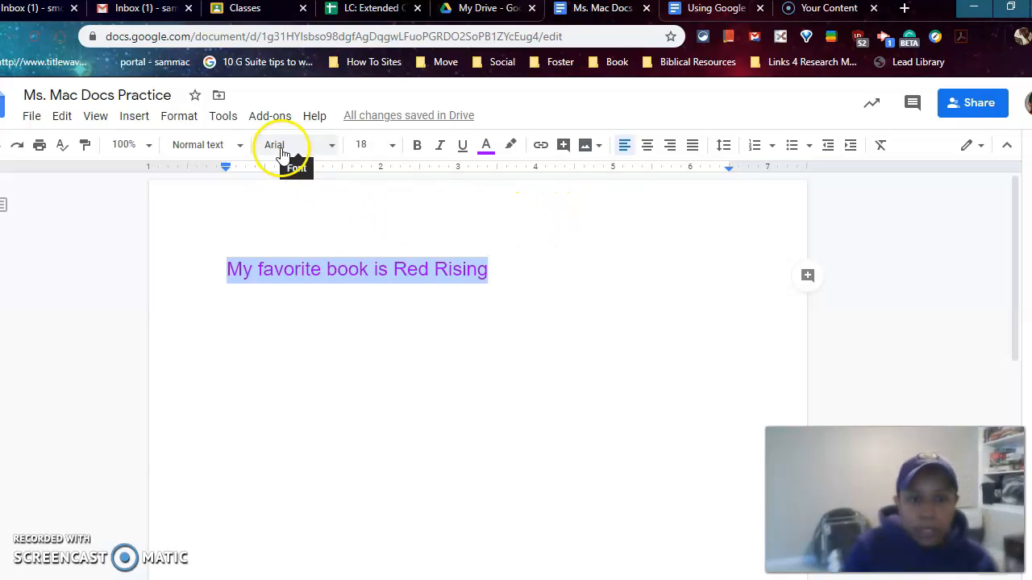
Change the font of the whole favorite-book sentence to Pacifico and deselect the text.
{"action": "left_click", "coordinate": [322, 149]}
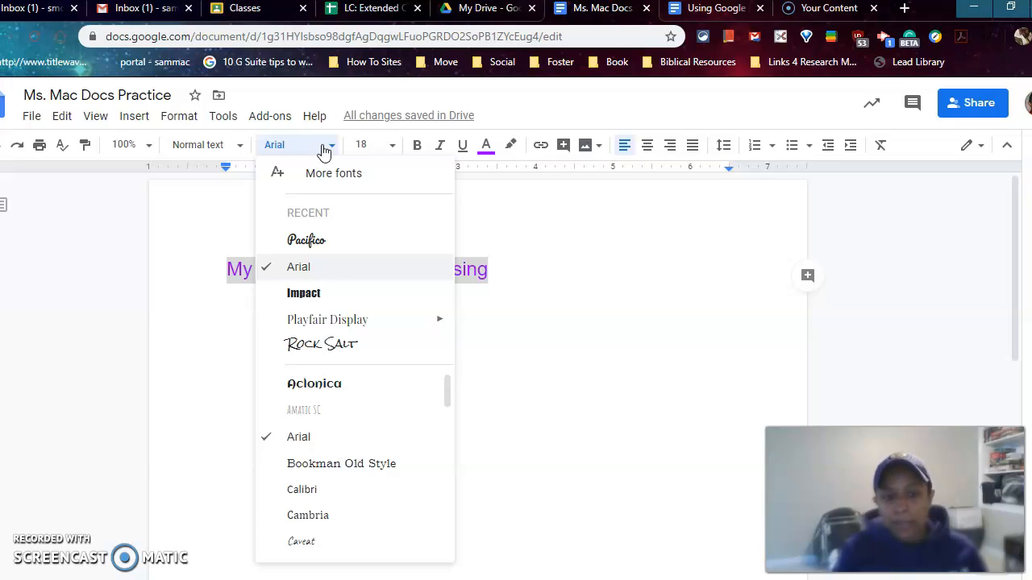
{"action": "left_click", "coordinate": [448, 386]}
{"action": "mouse_move", "coordinate": [448, 386]}
{"action": "left_mouse_down"}
{"action": "mouse_move", "coordinate": [442, 461]}
{"action": "mouse_move", "coordinate": [443, 386]}
{"action": "left_mouse_up"}
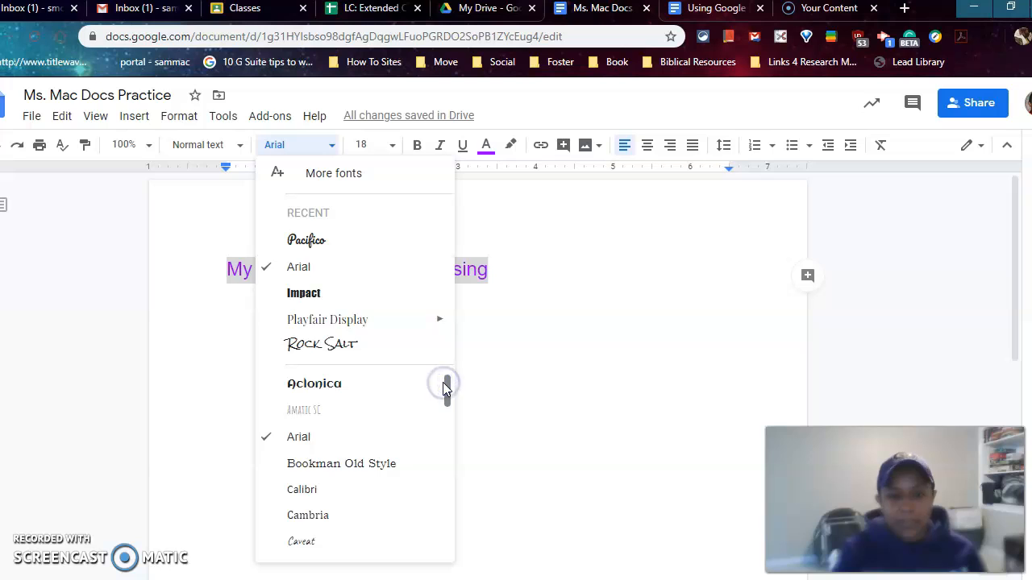
{"action": "left_click", "coordinate": [368, 251]}
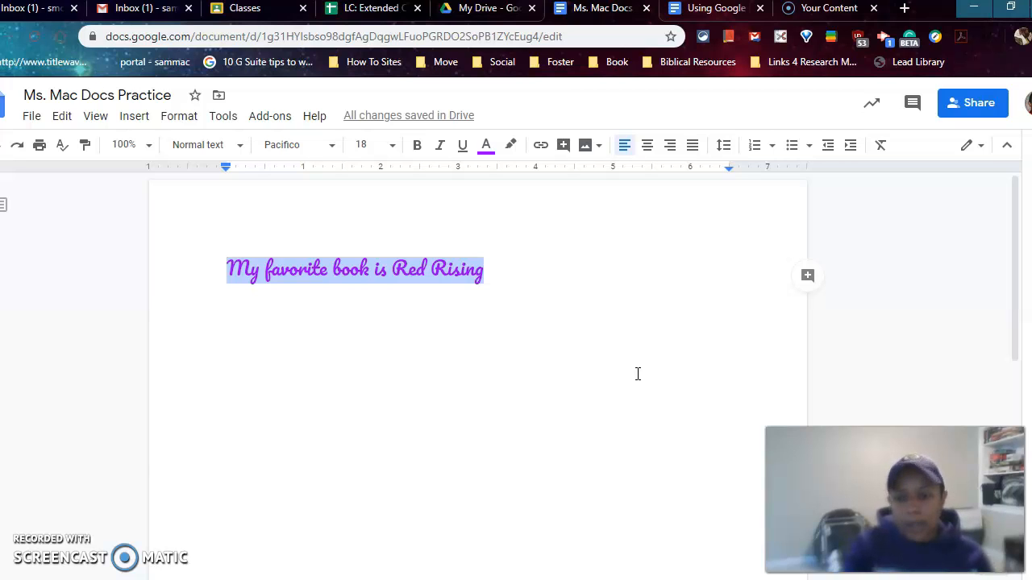
{"action": "left_click", "coordinate": [638, 374]}
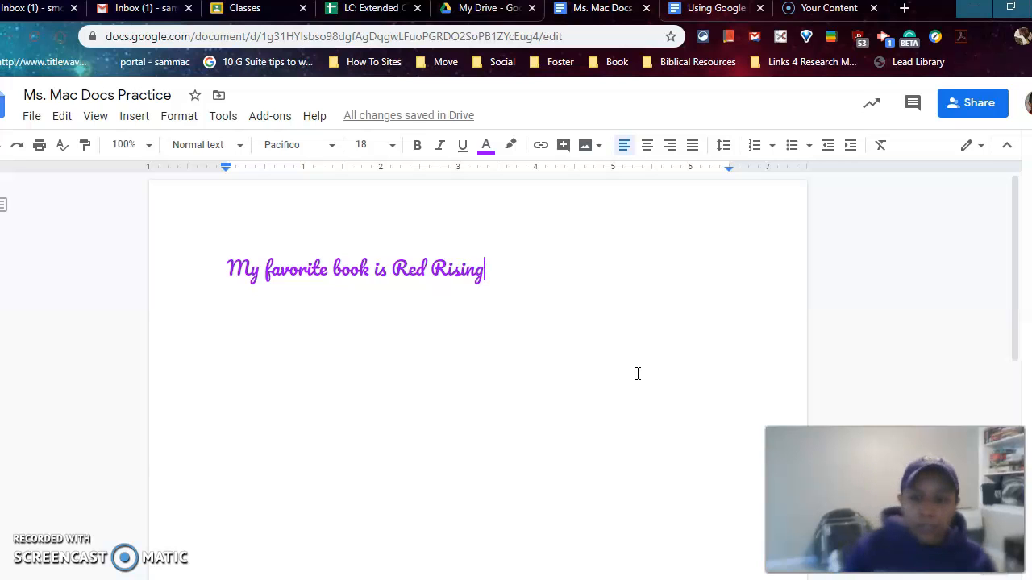
{"action": "left_click", "coordinate": [710, 261]}
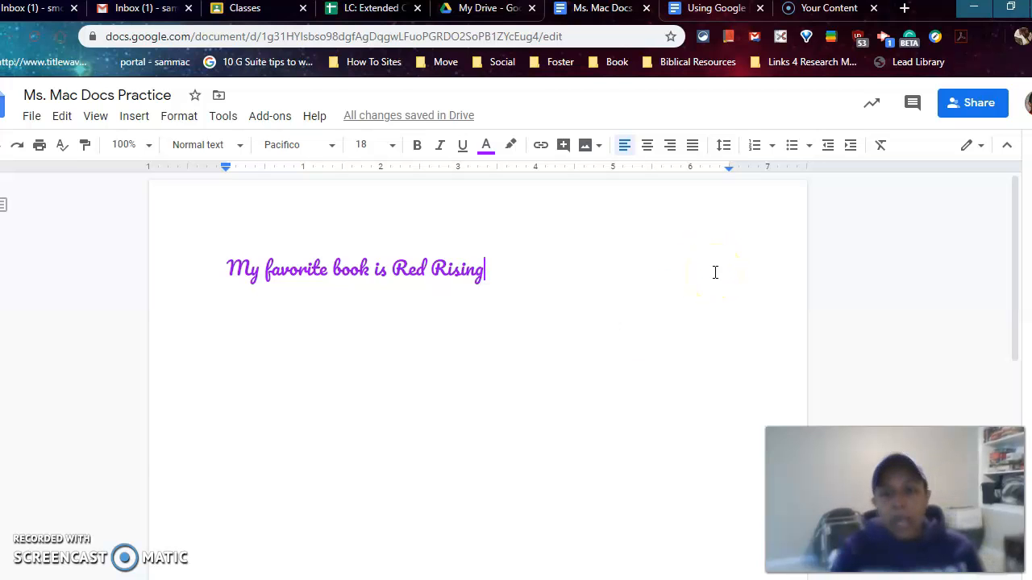
Review Steps 8 and 9 of the directions in the Using Google Docs Technology Assignment document.
{"action": "left_click", "coordinate": [698, 10]}
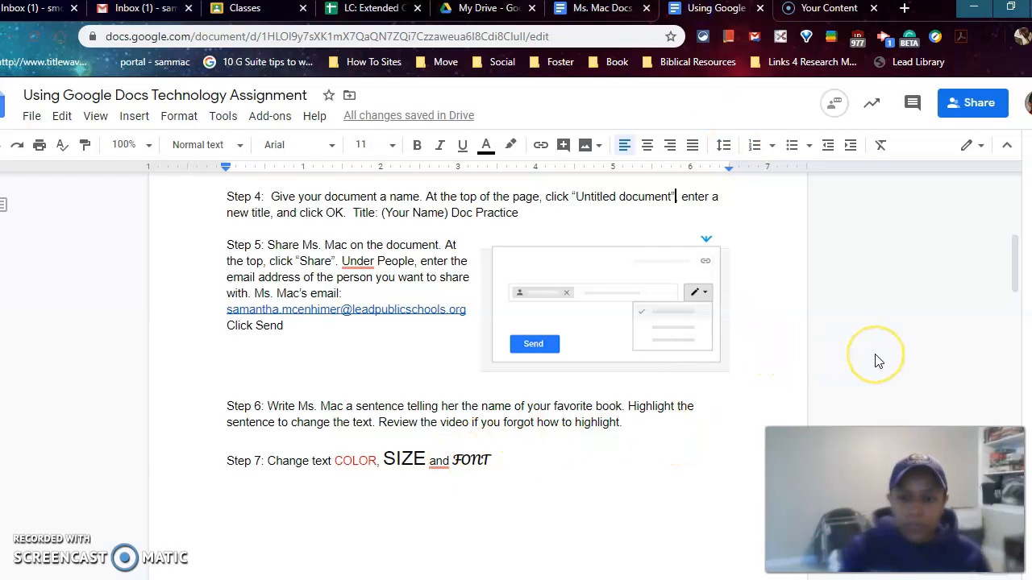
{"action": "scroll", "coordinate": [879, 361], "scroll_direction": "down", "scroll_amount": 3}
{"action": "scroll", "coordinate": [878, 361], "scroll_direction": "down", "scroll_amount": 4}
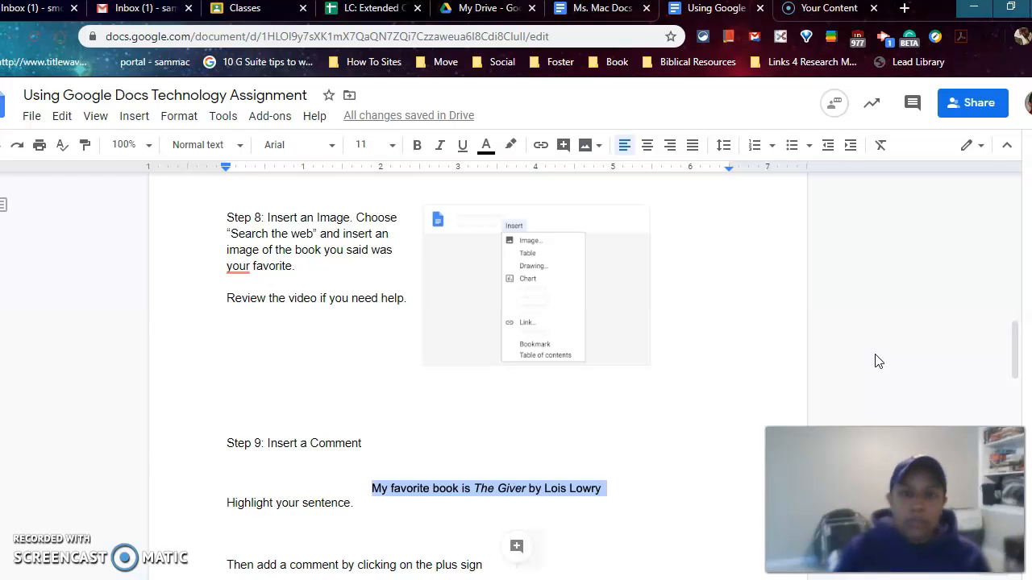
Return to the practice document and start a new line below the favorite-book sentence.
{"action": "left_click", "coordinate": [609, 9]}
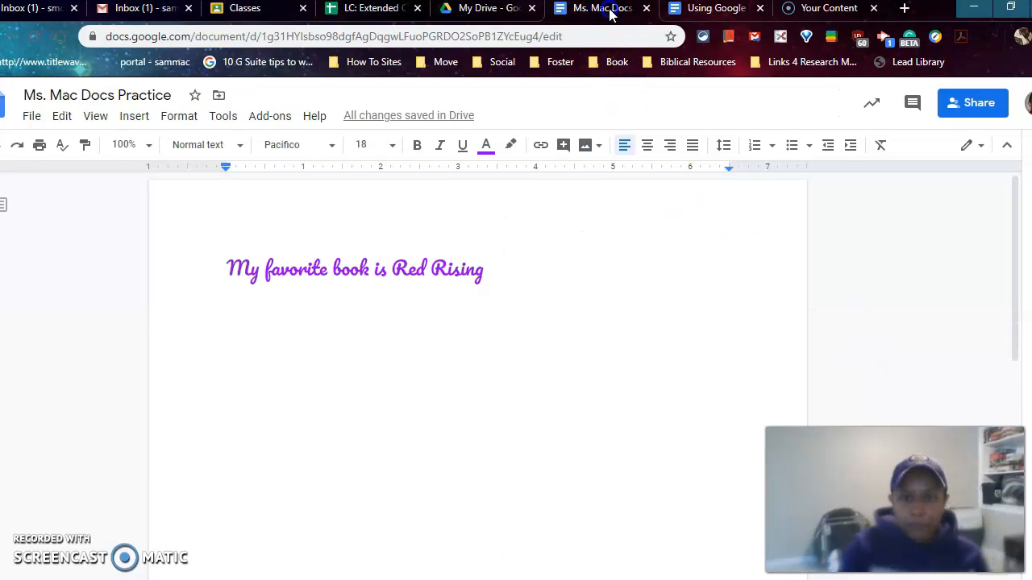
{"action": "left_click", "coordinate": [592, 376]}
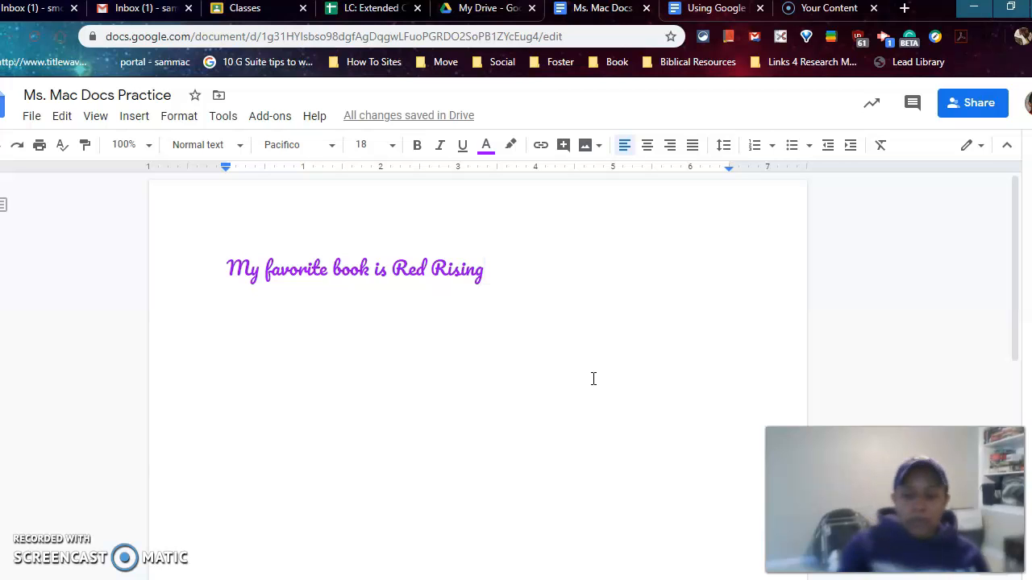
{"action": "key", "text": "Return"}
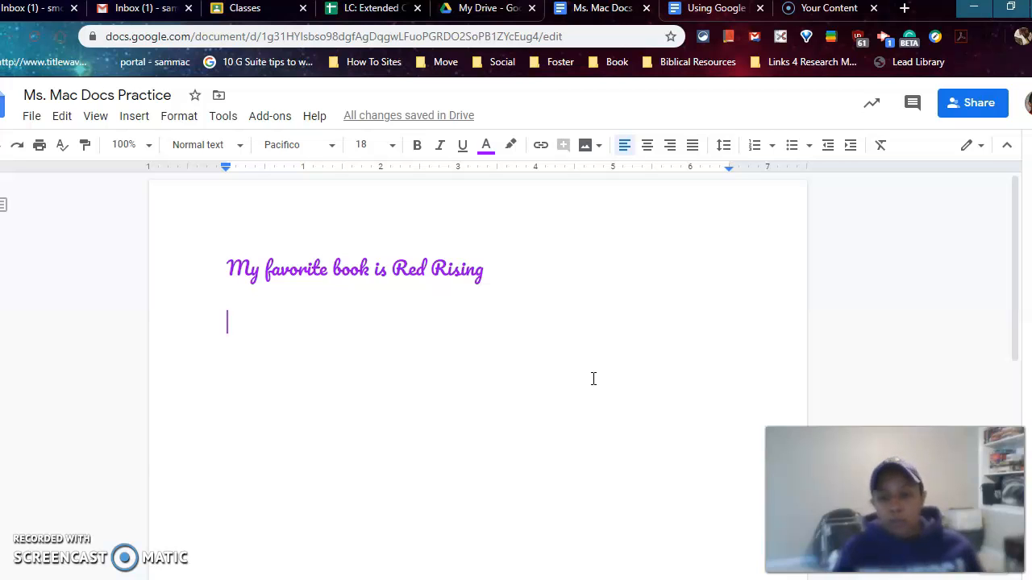
{"action": "left_click", "coordinate": [589, 346]}
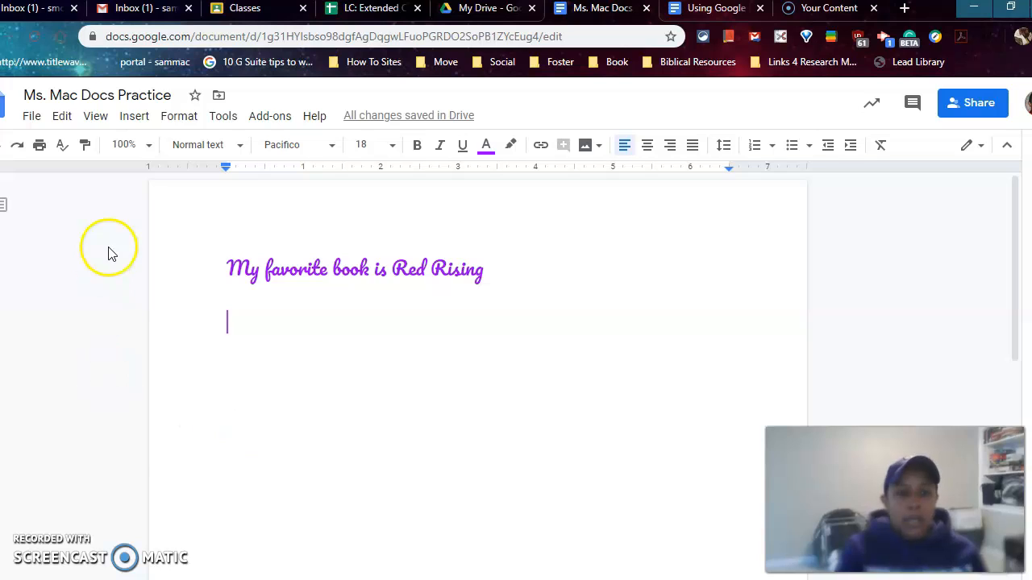
Start inserting an image from the web and search for "red rising".
{"action": "left_click", "coordinate": [134, 121]}
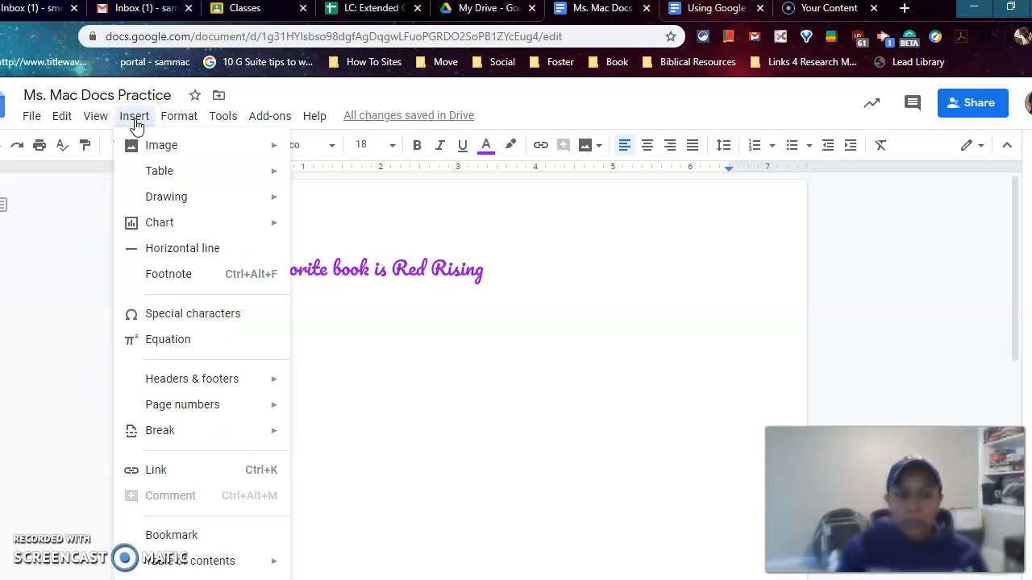
{"action": "left_click", "coordinate": [147, 145]}
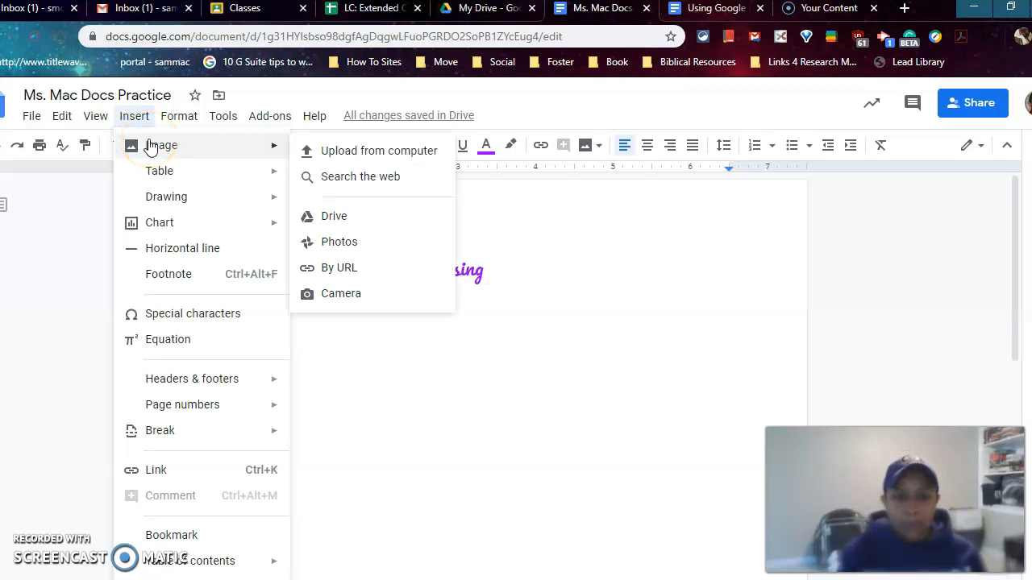
{"action": "left_click", "coordinate": [363, 178]}
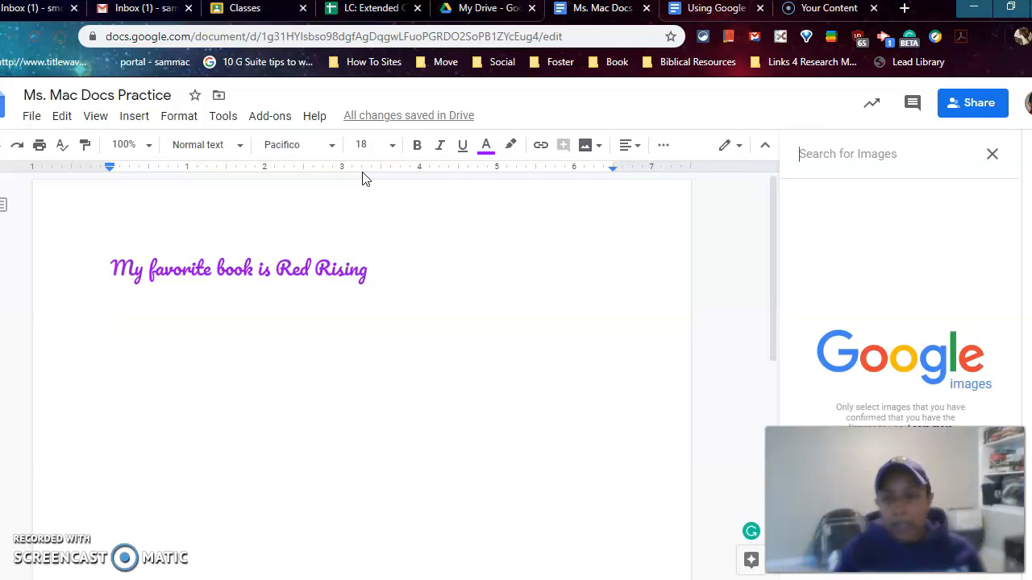
{"action": "type", "text": "re"}
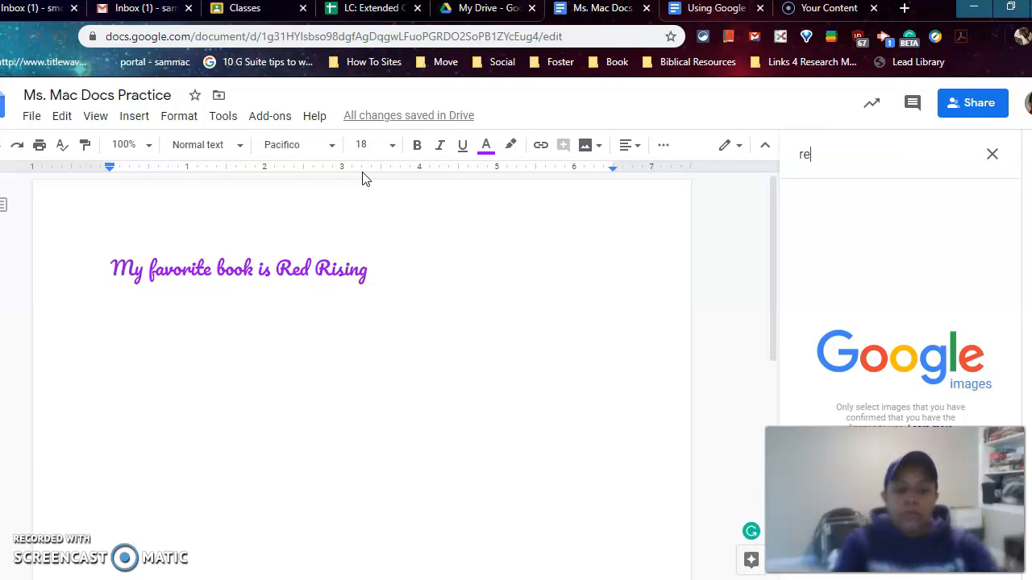
{"action": "type", "text": "d rising"}
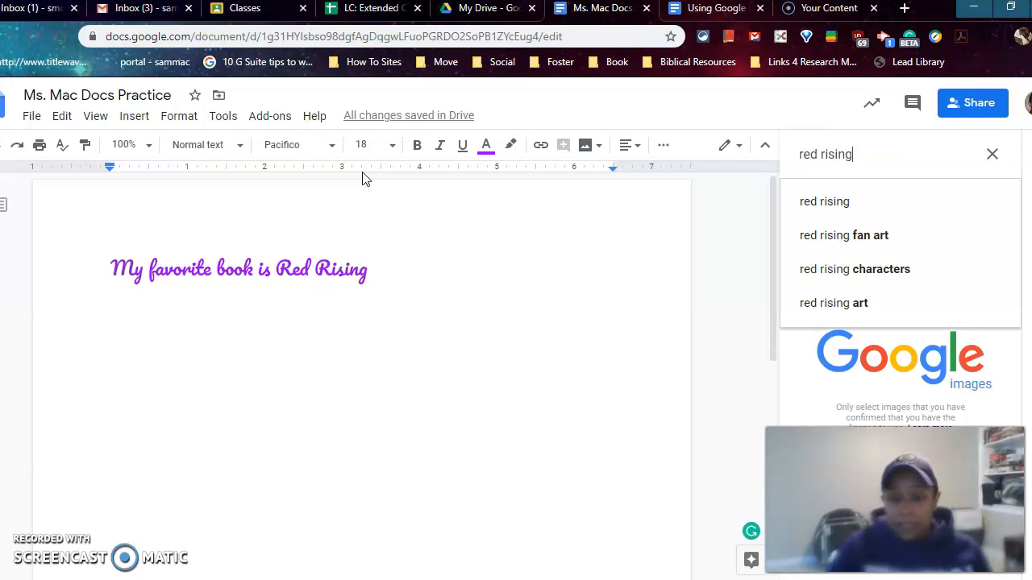
{"action": "key", "text": "Return"}
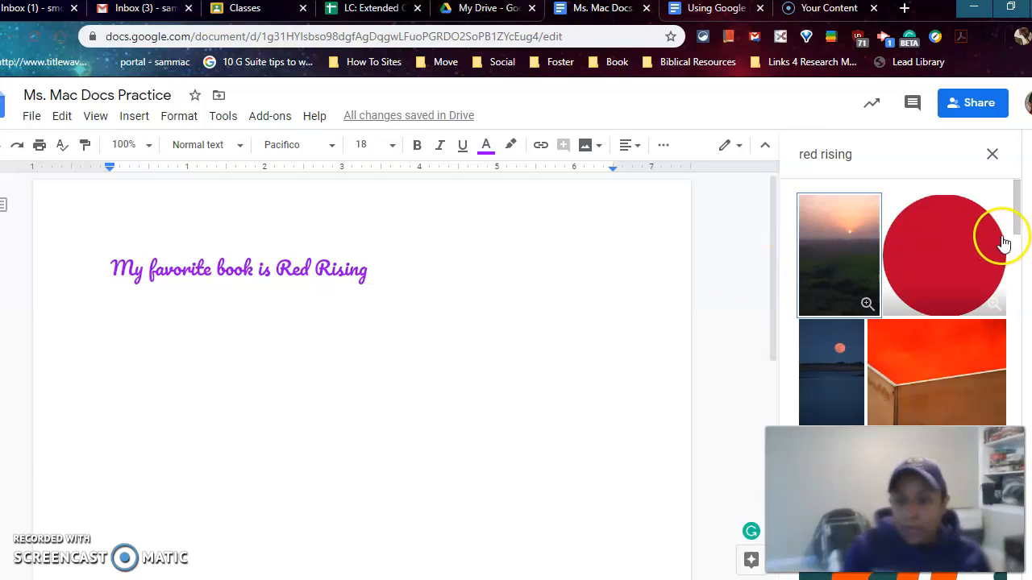
{"action": "mouse_move", "coordinate": [1016, 207]}
{"action": "left_mouse_down"}
{"action": "mouse_move", "coordinate": [1007, 345]}
{"action": "mouse_move", "coordinate": [1007, 197]}
{"action": "left_mouse_up"}
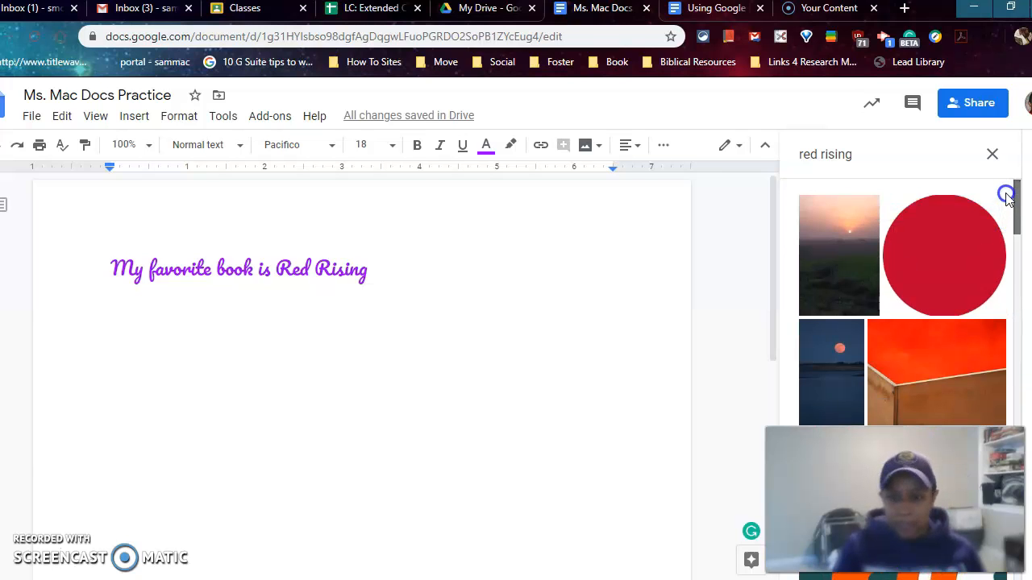
Refine the web image search to "red rising book" and check the results.
{"action": "left_click", "coordinate": [885, 158]}
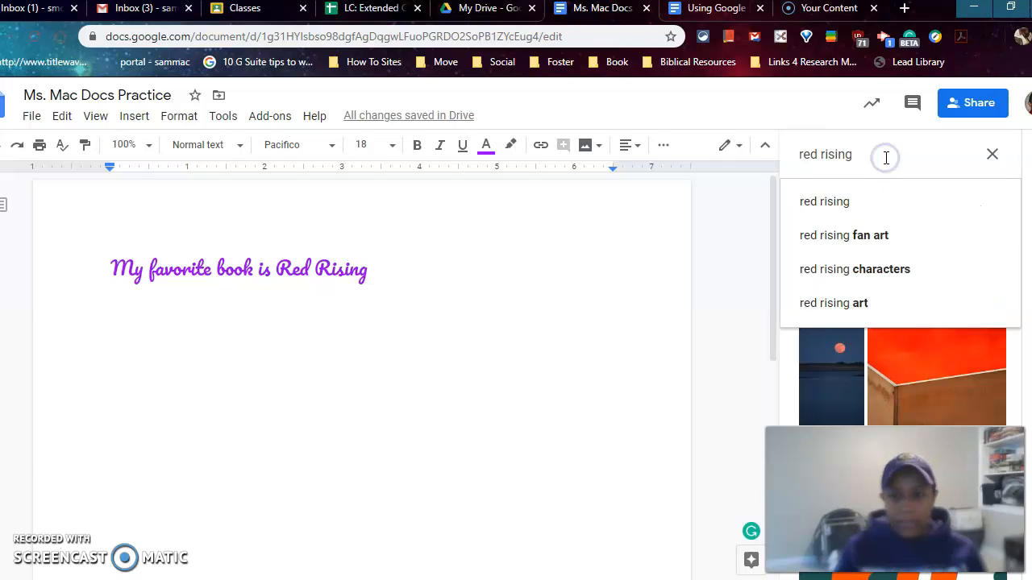
{"action": "type", "text": "book"}
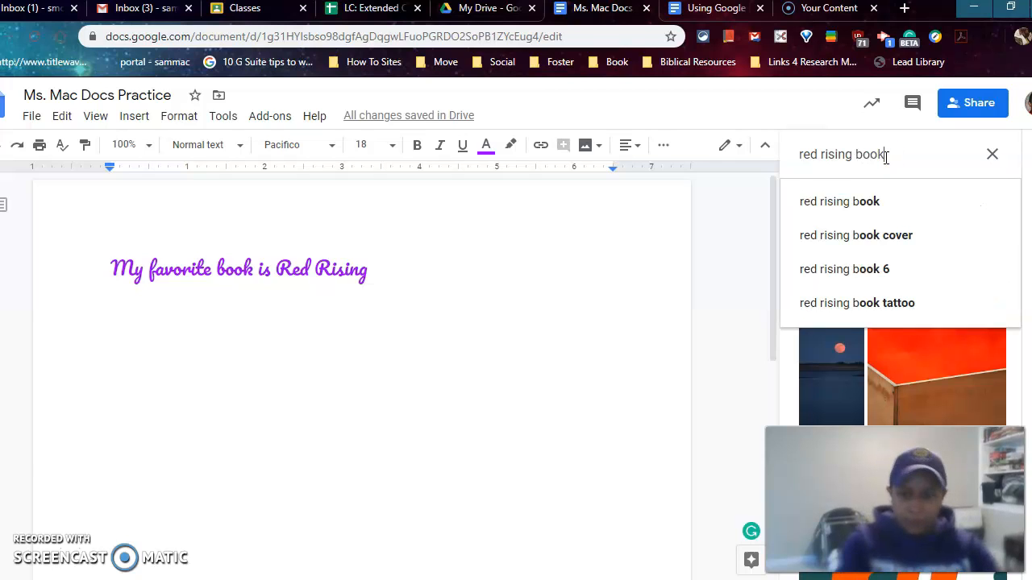
{"action": "key", "text": "Return"}
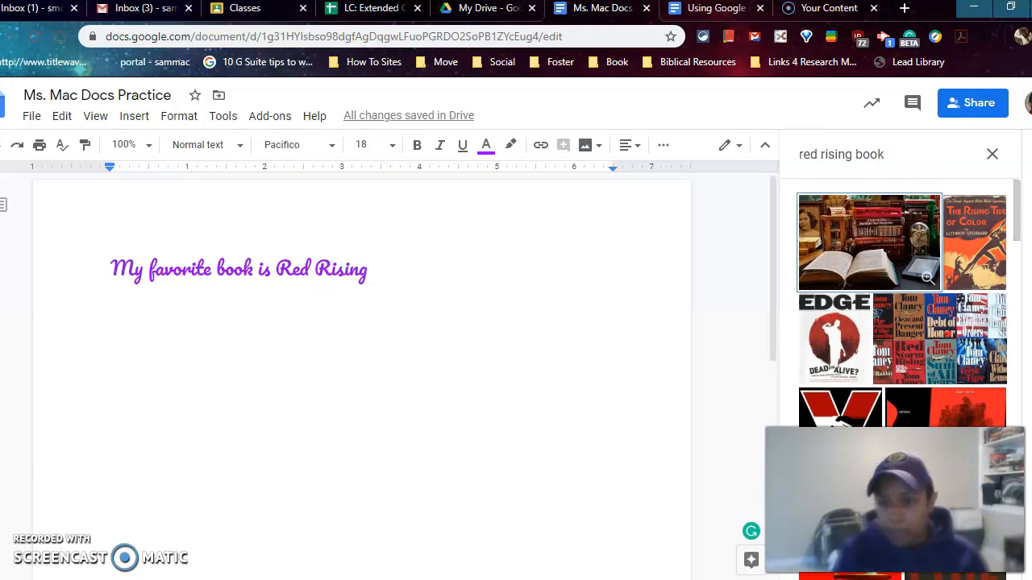
{"action": "left_click_drag", "start_coordinate": [1013, 219], "coordinate": [1020, 197]}
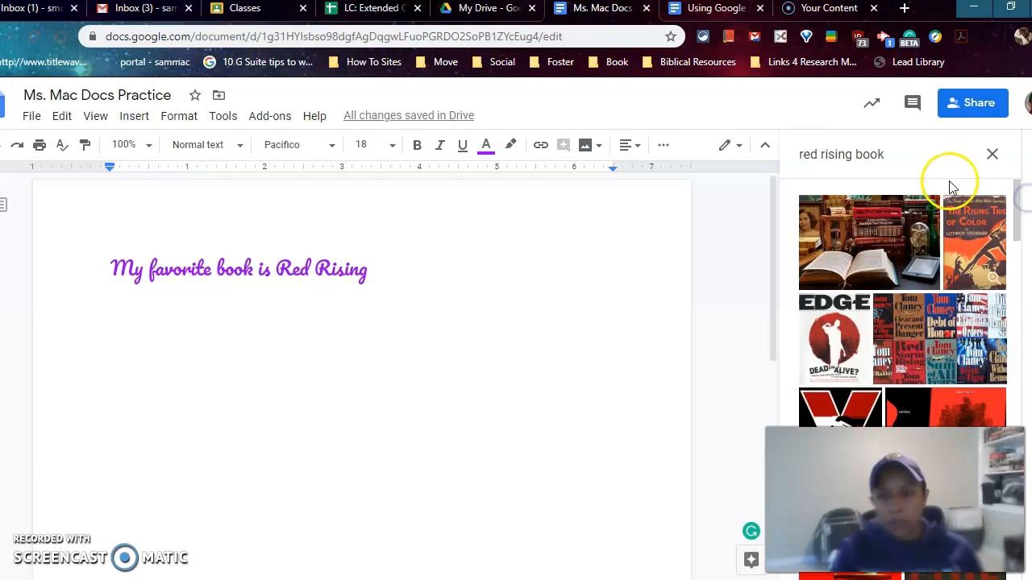
Add the author to the web image search so the query reads "red rising book pierce brown".
{"action": "left_click", "coordinate": [901, 157]}
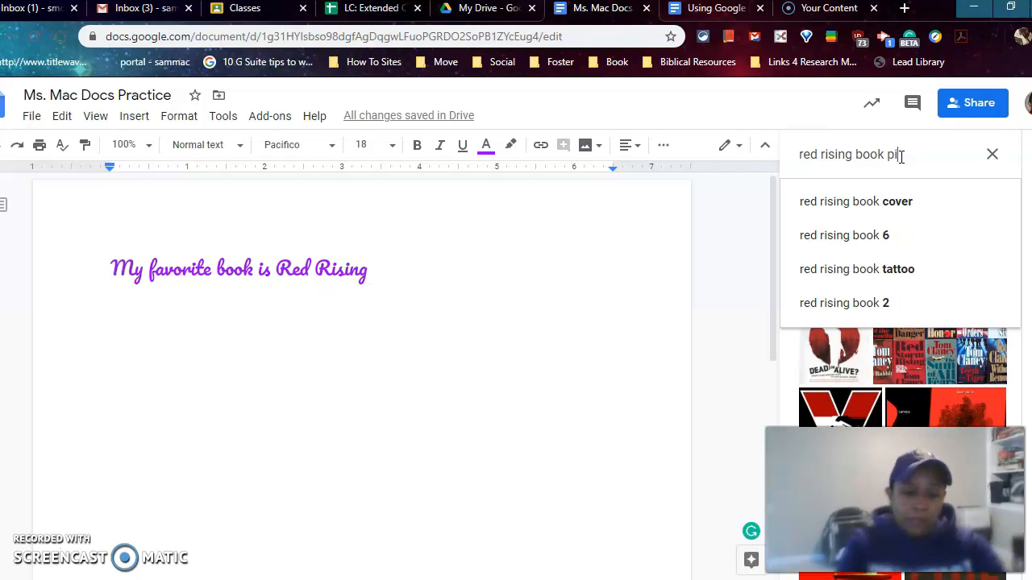
{"action": "type", "text": "pierce brown"}
{"action": "key", "text": "Return"}
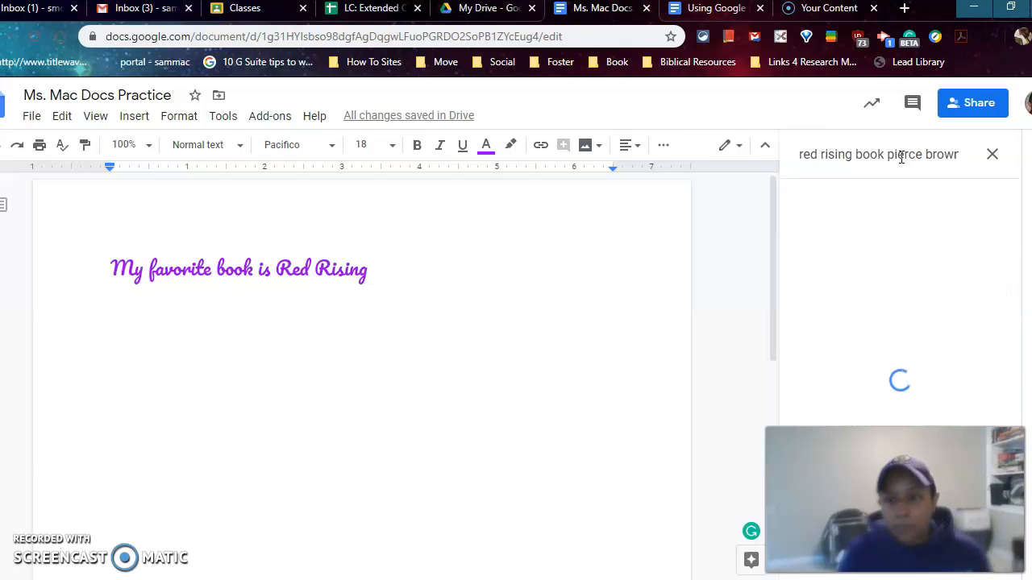
{"action": "left_click", "coordinate": [960, 156]}
{"action": "double_click", "coordinate": [960, 156]}
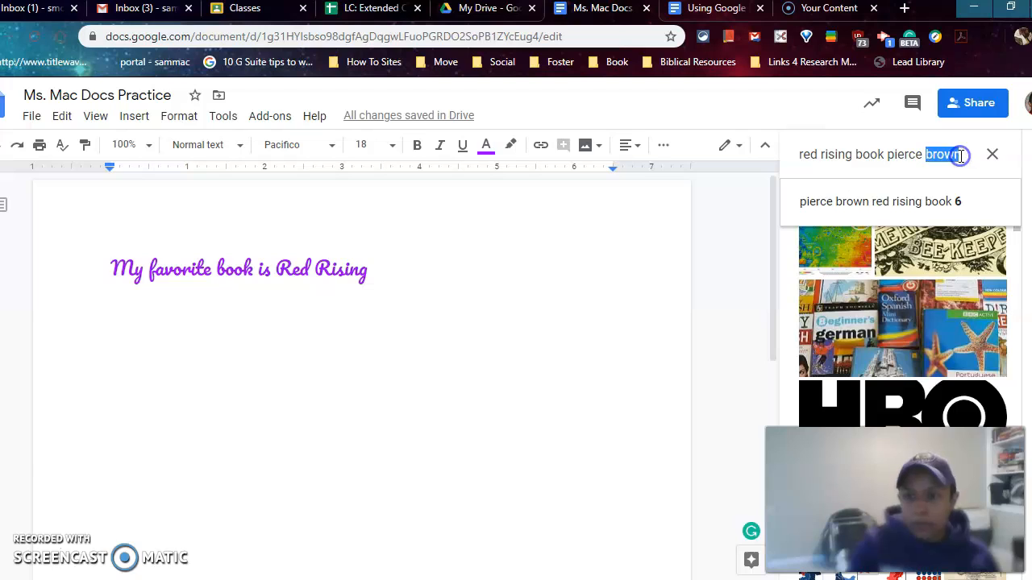
{"action": "left_click", "coordinate": [960, 157]}
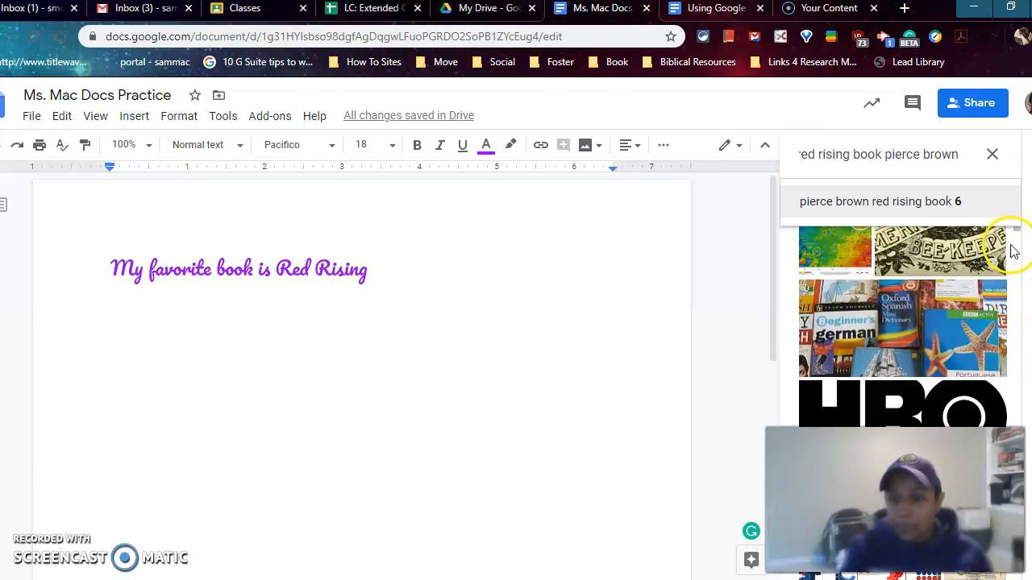
Look through the web image results for a picture of the Red Rising book.
{"action": "scroll", "coordinate": [1018, 253], "scroll_direction": "down", "scroll_amount": 6}
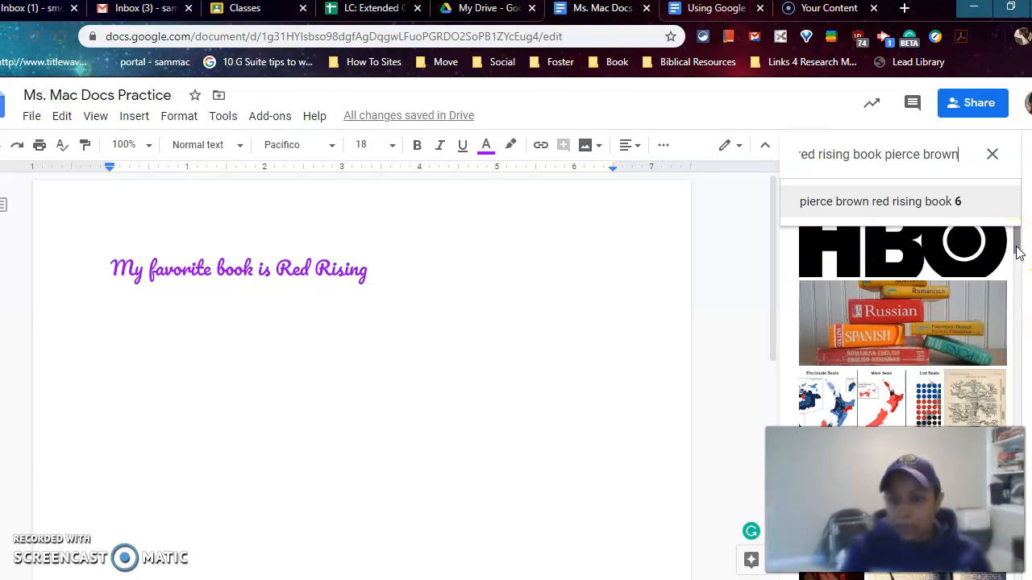
{"action": "scroll", "coordinate": [1018, 254], "scroll_direction": "down", "scroll_amount": 5}
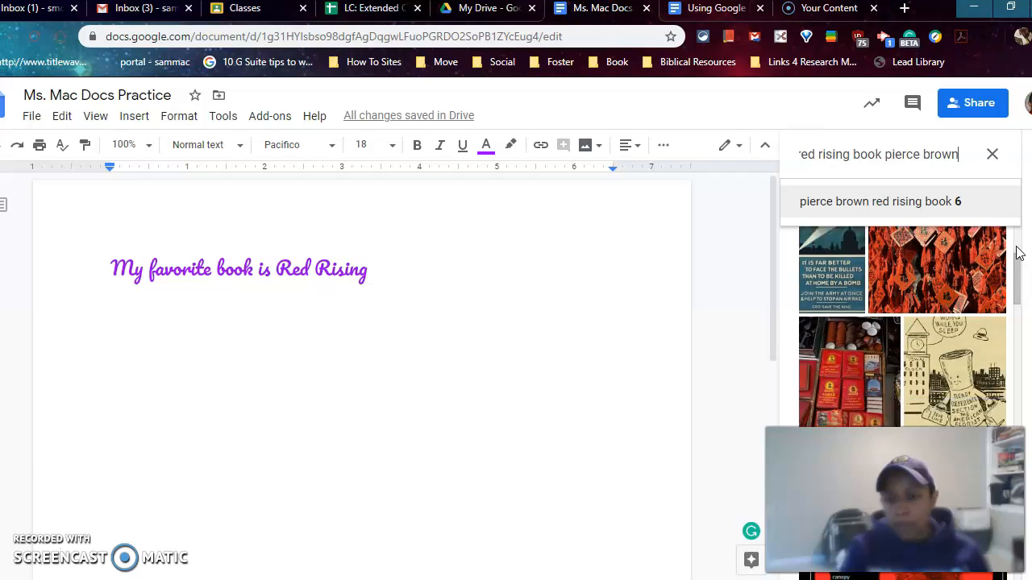
{"action": "scroll", "coordinate": [1018, 253], "scroll_direction": "up", "scroll_amount": 5}
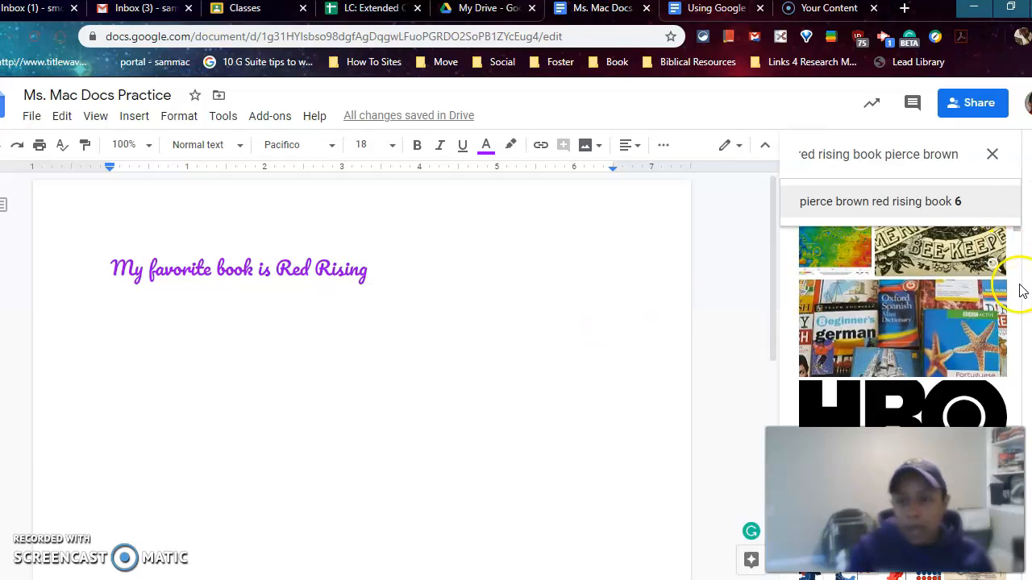
{"action": "scroll", "coordinate": [1023, 298], "scroll_direction": "down", "scroll_amount": 1}
{"action": "scroll", "coordinate": [1024, 299], "scroll_direction": "down", "scroll_amount": 10}
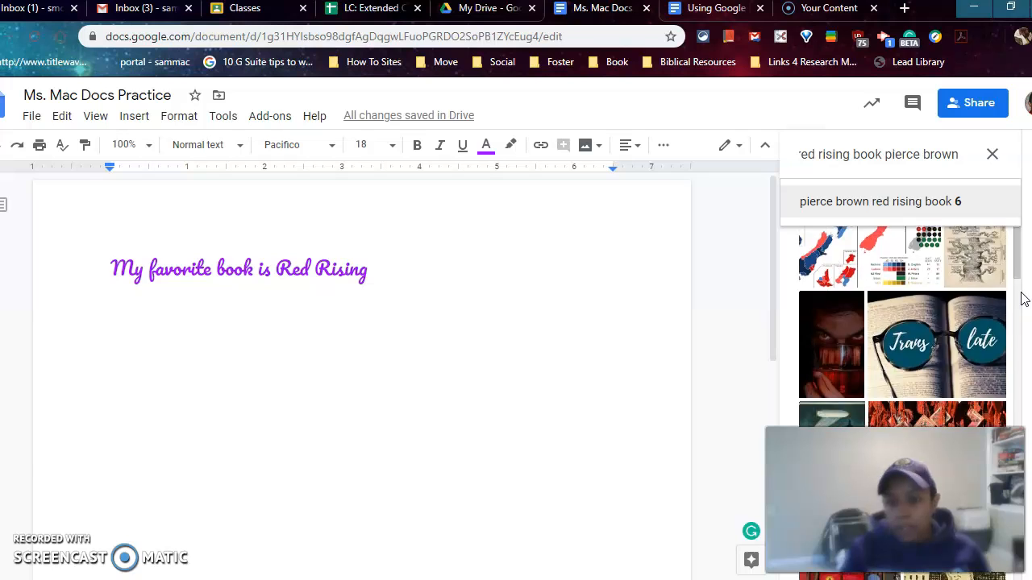
{"action": "scroll", "coordinate": [1023, 299], "scroll_direction": "down", "scroll_amount": 8}
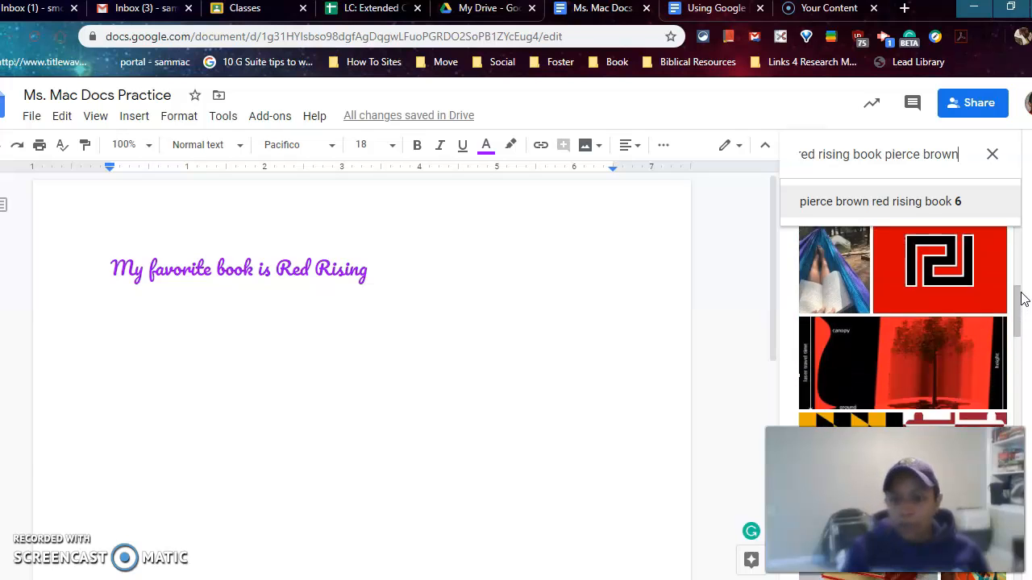
{"action": "scroll", "coordinate": [1024, 299], "scroll_direction": "down", "scroll_amount": 10}
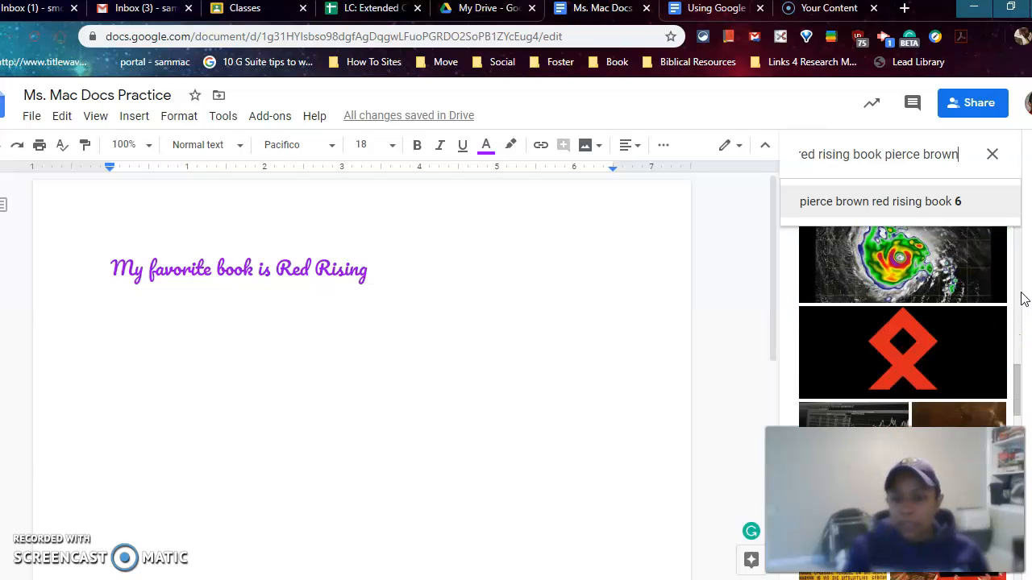
{"action": "scroll", "coordinate": [1024, 299], "scroll_direction": "down", "scroll_amount": 8}
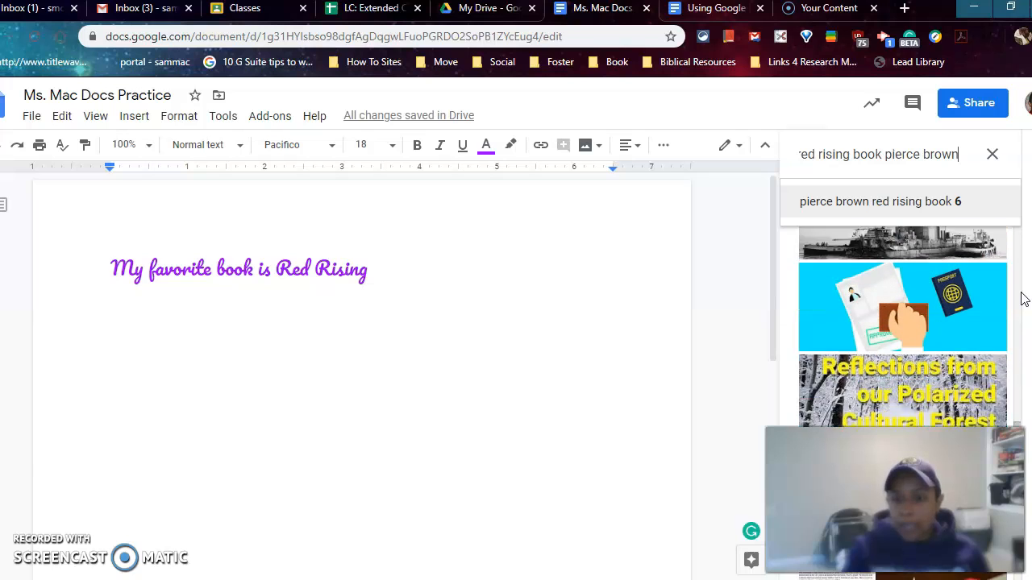
{"action": "scroll", "coordinate": [1024, 298], "scroll_direction": "down", "scroll_amount": 10}
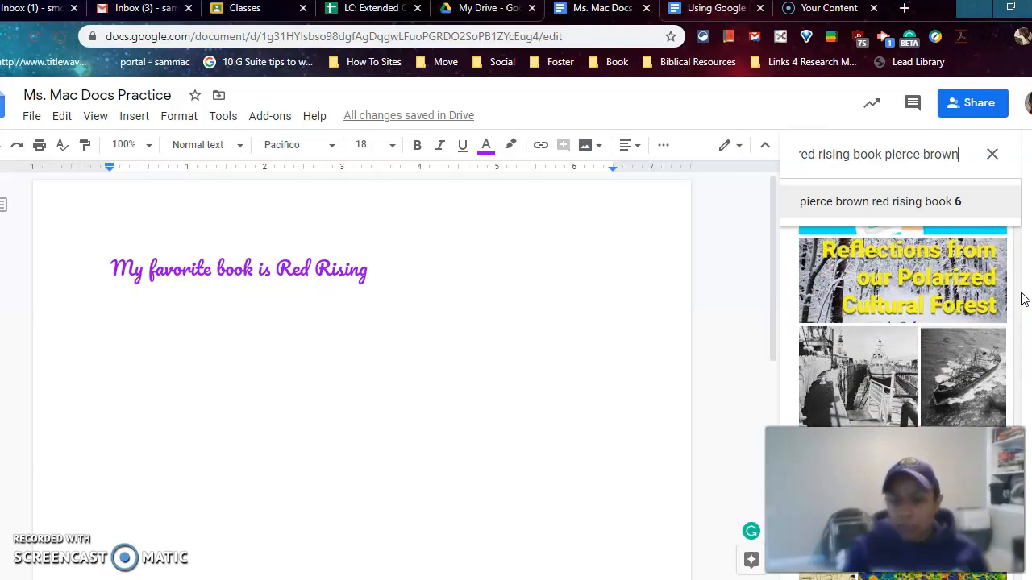
{"action": "scroll", "coordinate": [1023, 299], "scroll_direction": "down", "scroll_amount": 10}
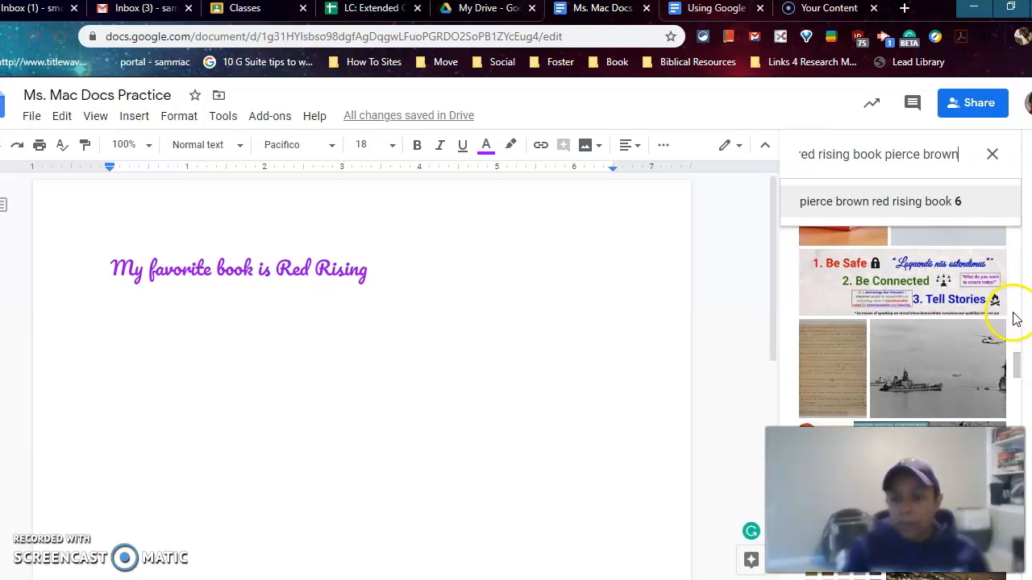
Insert the web search photo of language books and dictionaries below the favorite-book sentence.
{"action": "left_click_drag", "start_coordinate": [1016, 363], "coordinate": [1013, 195]}
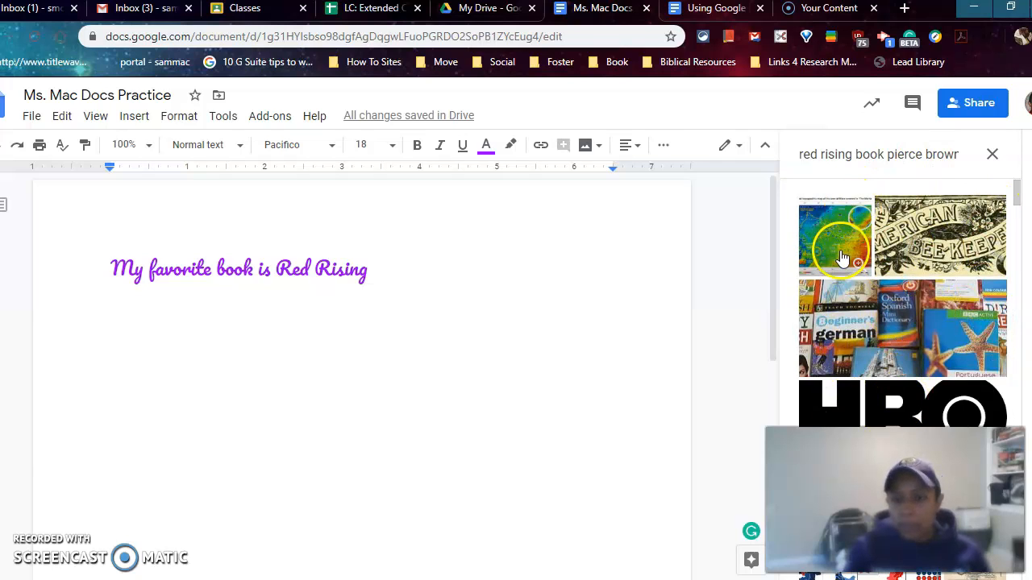
{"action": "left_click", "coordinate": [900, 345]}
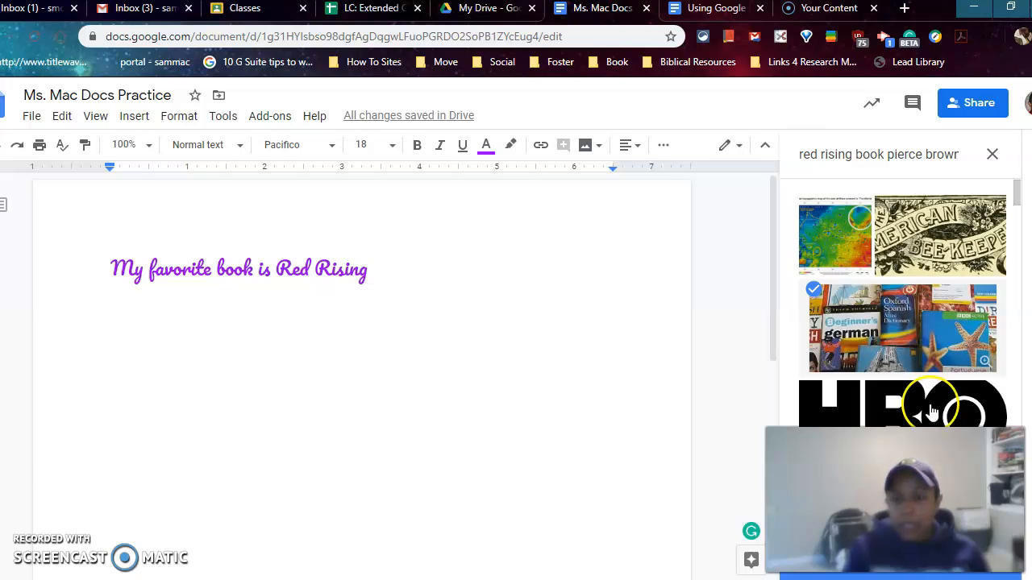
{"action": "double_click", "coordinate": [885, 341]}
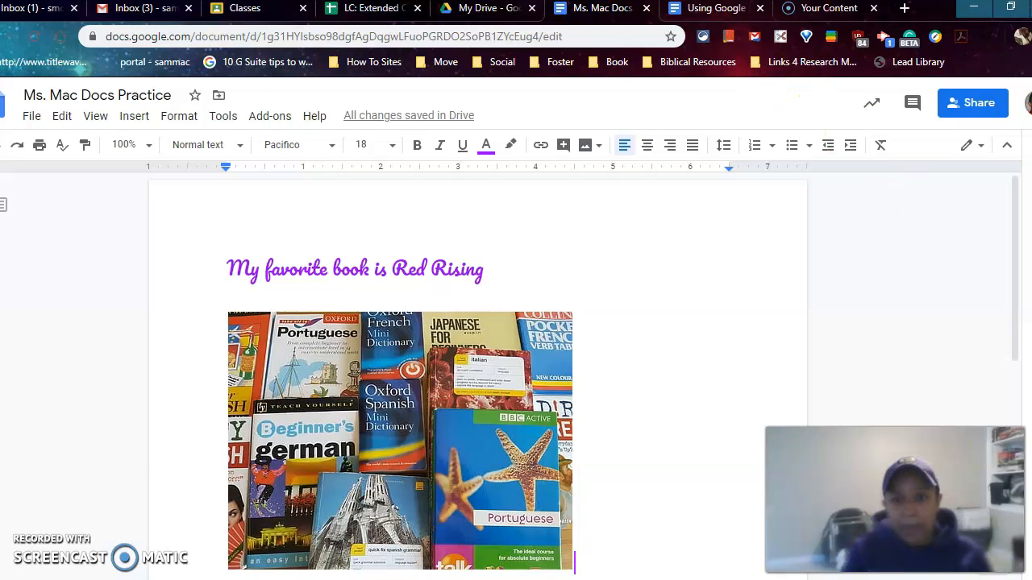
Read the Step 9 instructions on inserting a comment in the Using Google Docs Technology Assignment document.
{"action": "left_click", "coordinate": [700, 10]}
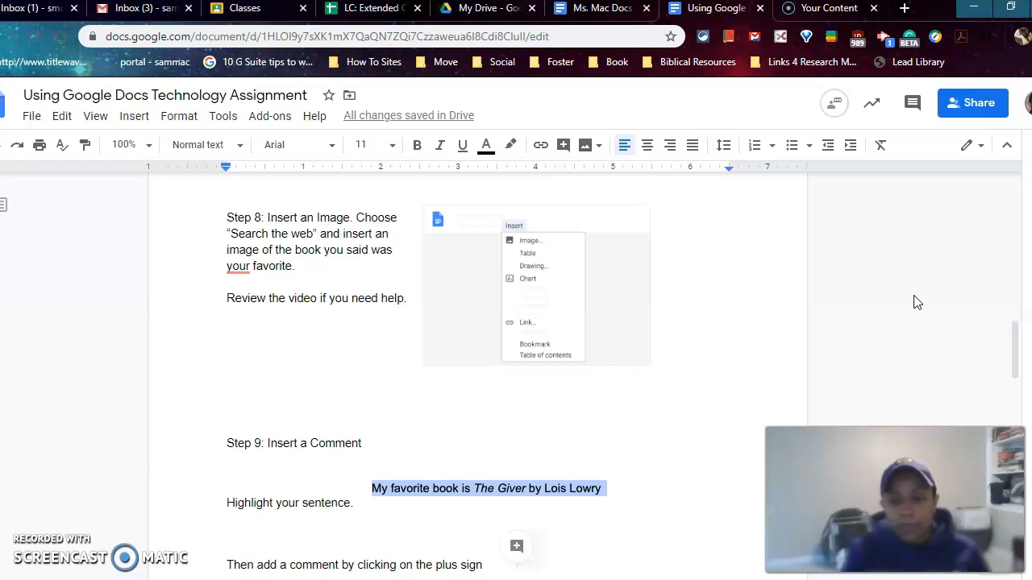
{"action": "scroll", "coordinate": [918, 302], "scroll_direction": "down", "scroll_amount": 3}
{"action": "scroll", "coordinate": [917, 302], "scroll_direction": "up", "scroll_amount": 1}
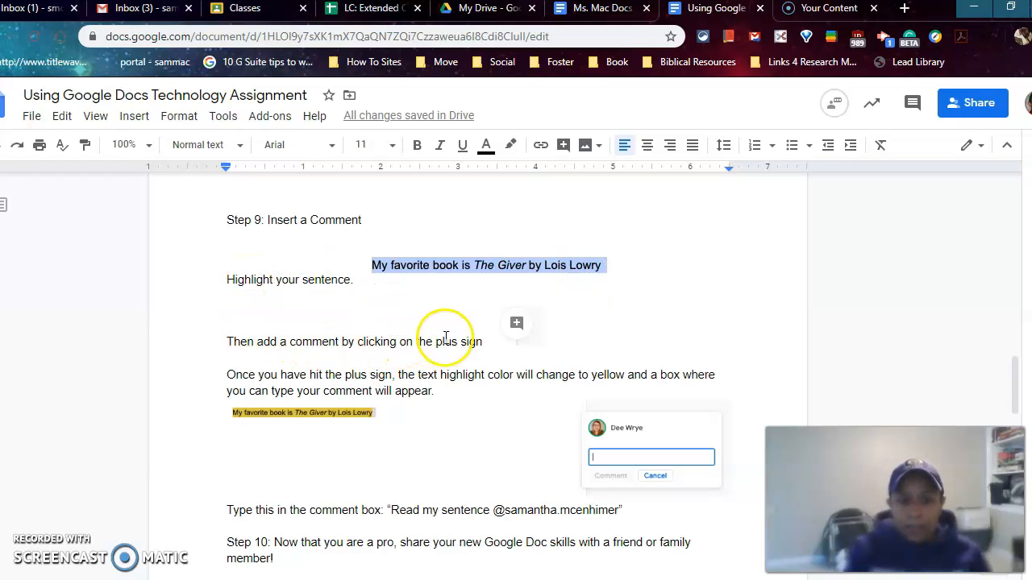
In Ms. Mac Docs Practice, start a comment on the whole sentence "My favorite book is Red Rising".
{"action": "left_click", "coordinate": [611, 14]}
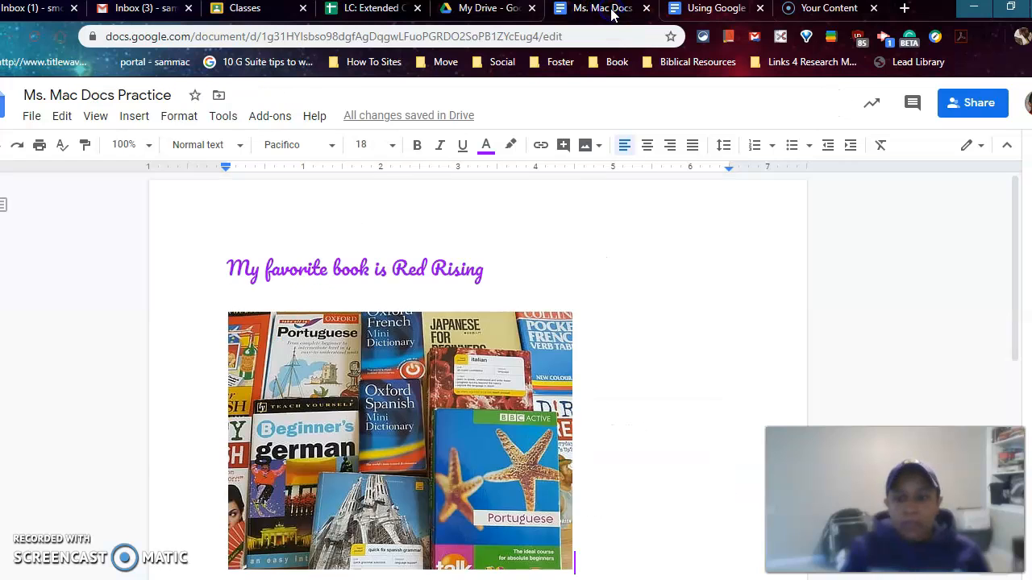
{"action": "left_click", "coordinate": [486, 270]}
{"action": "left_click_drag", "start_coordinate": [483, 271], "coordinate": [270, 275]}
{"action": "left_click_drag", "start_coordinate": [246, 275], "coordinate": [236, 275]}
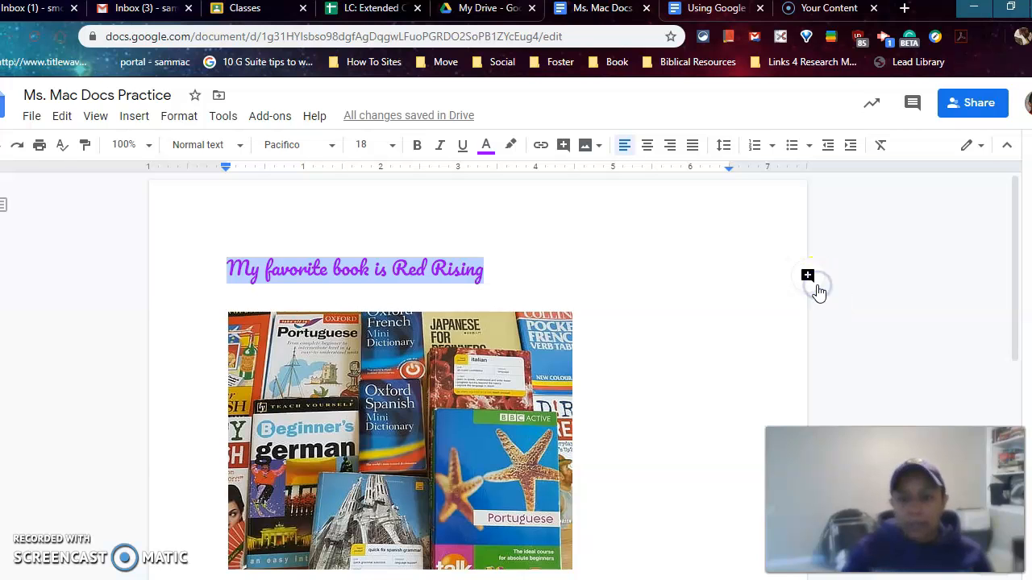
{"action": "left_click", "coordinate": [808, 277]}
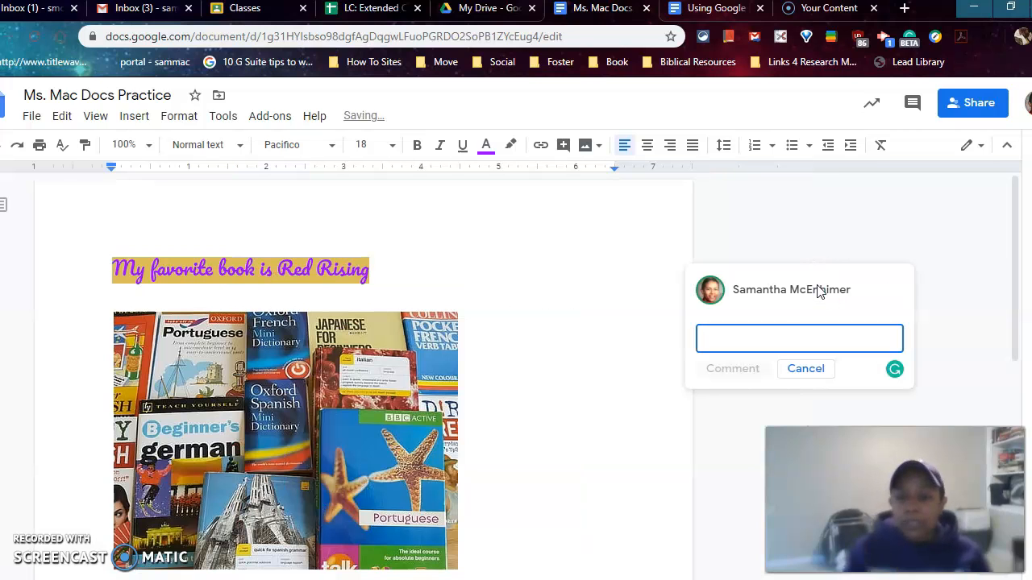
Write the comment "Read this" with an @-mention of the teacher's school e-mail, and assign it to that person.
{"action": "mouse_move", "coordinate": [818, 290]}
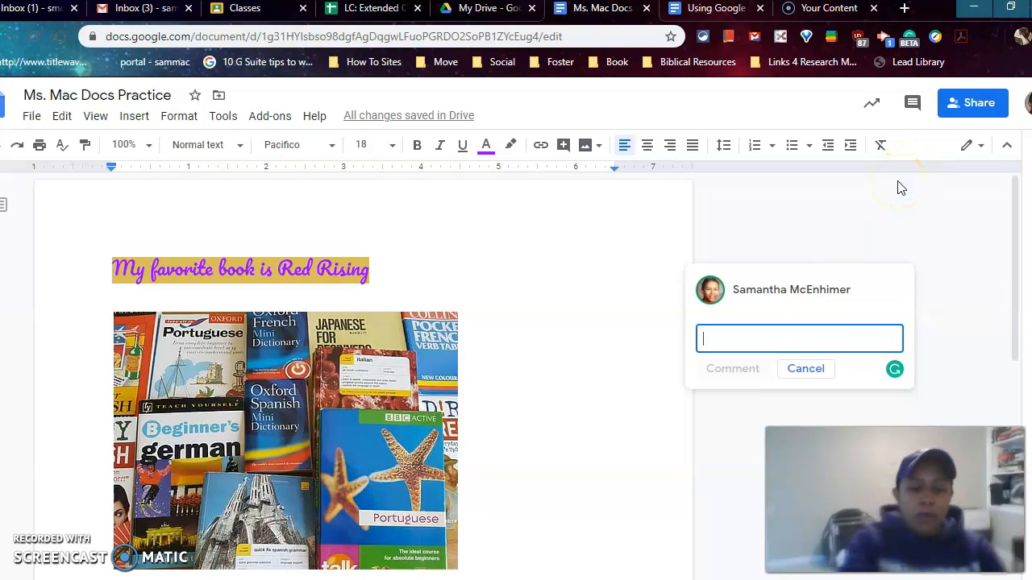
{"action": "type", "text": "Read this"}
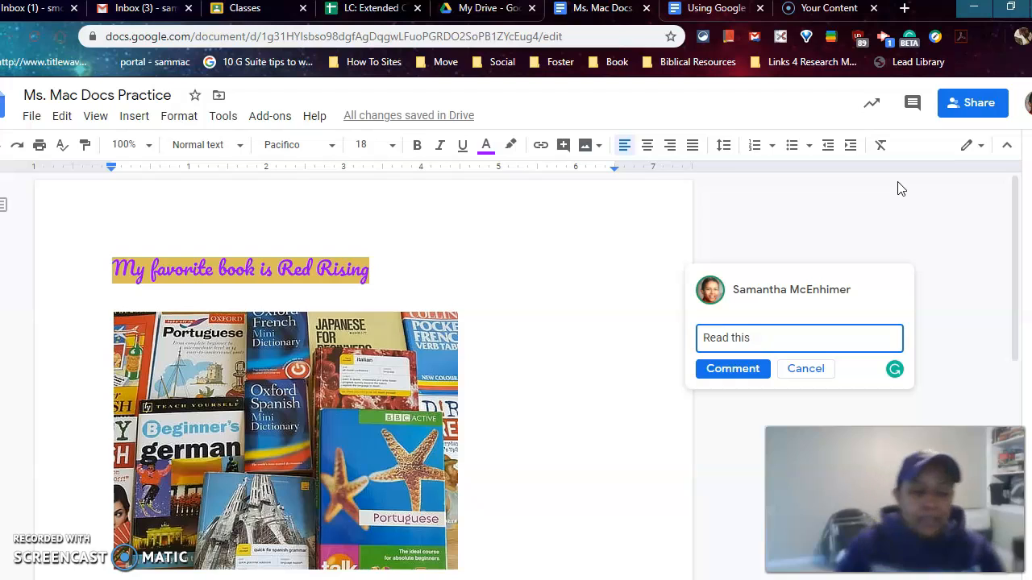
{"action": "type", "text": " @"}
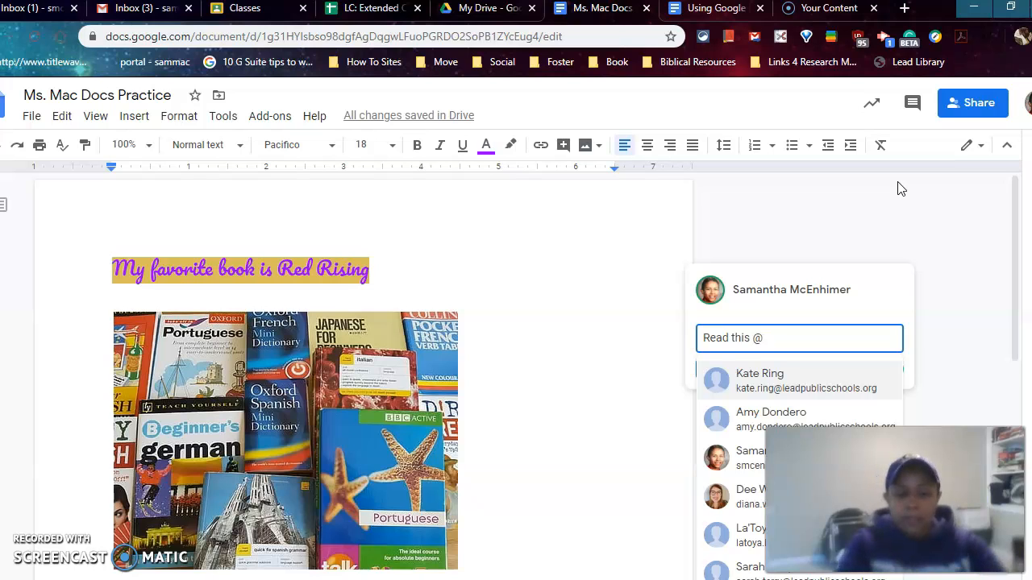
{"action": "type", "text": "s"}
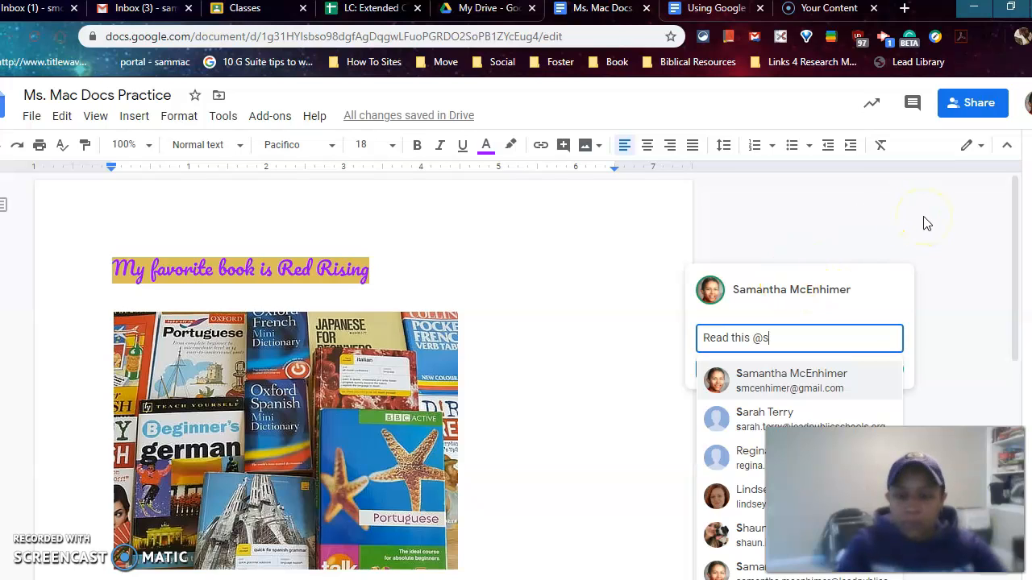
{"action": "type", "text": "am"}
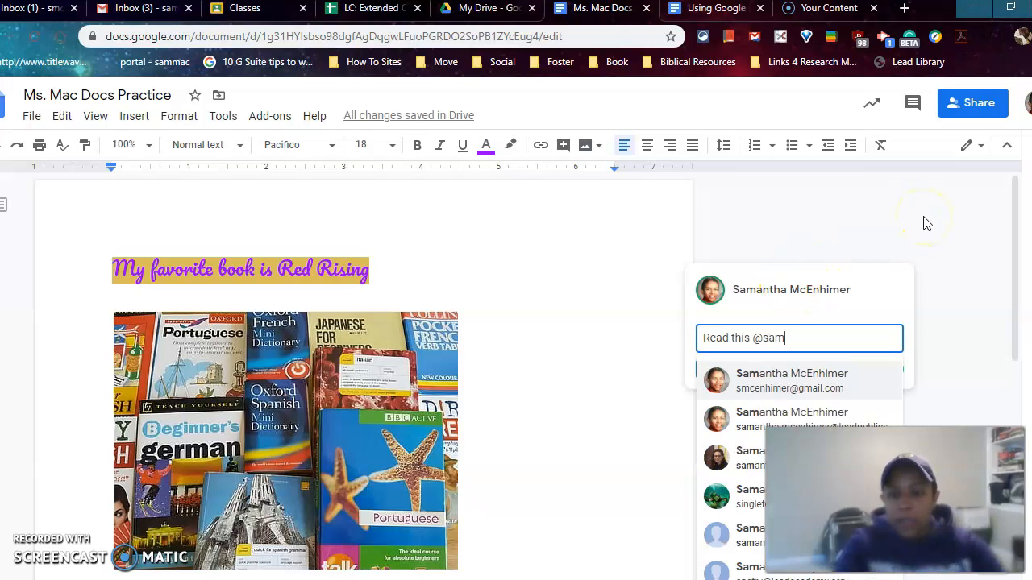
{"action": "left_click", "coordinate": [740, 416]}
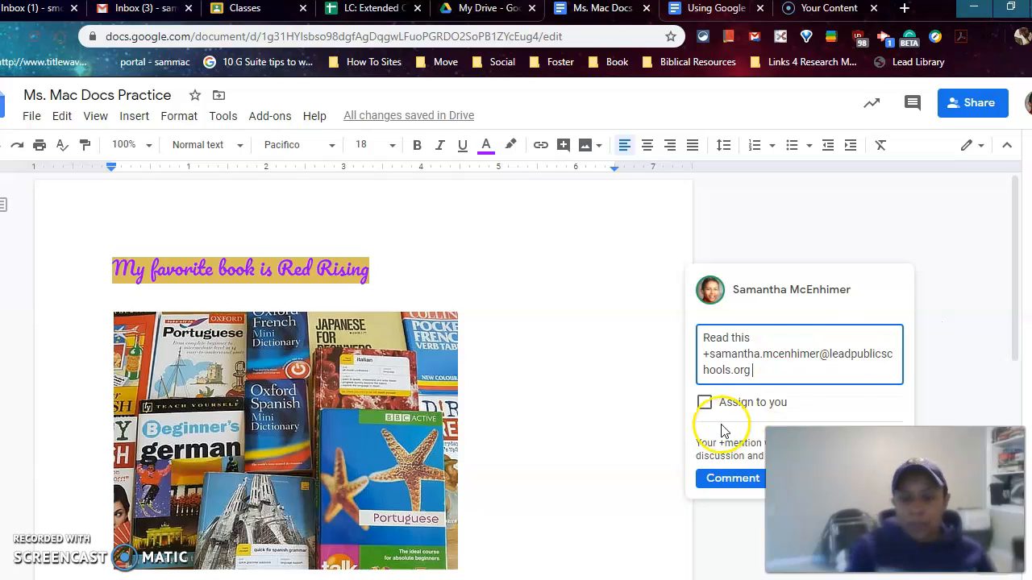
{"action": "left_click", "coordinate": [704, 405]}
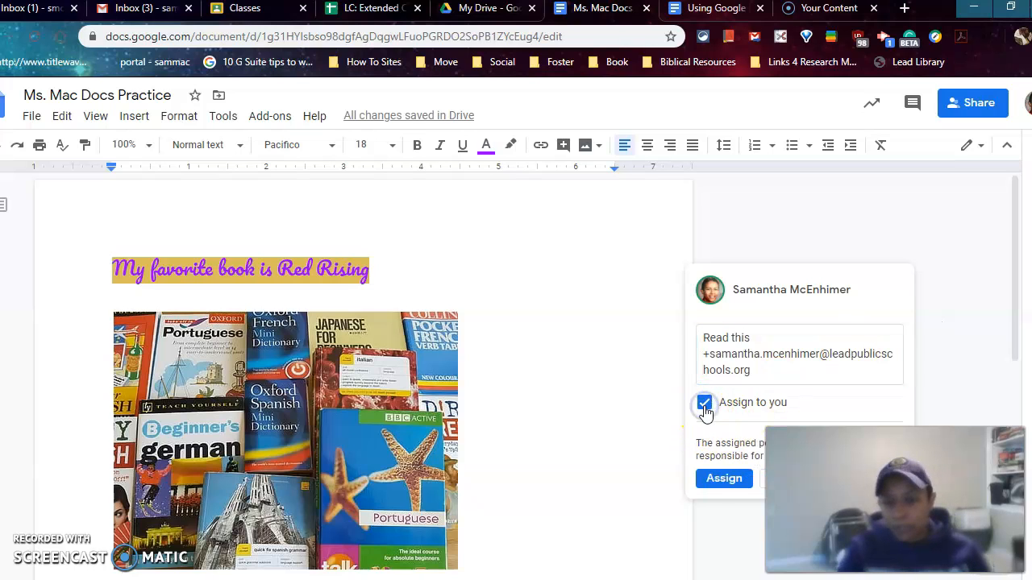
{"action": "left_click", "coordinate": [709, 479]}
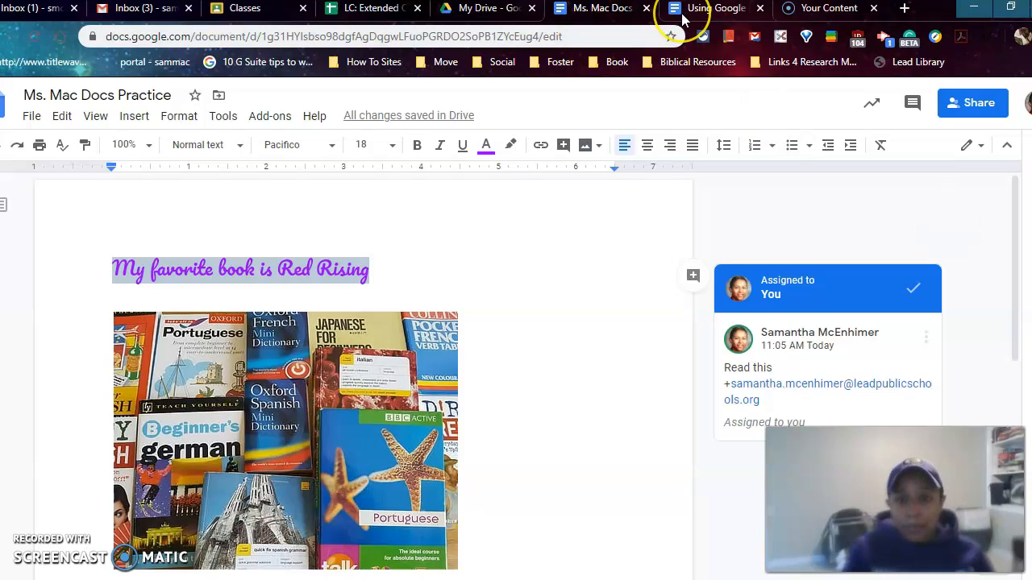
Review Step 10, the extension opportunities and the additional resources in the Using Google Docs Technology Assignment document.
{"action": "left_click", "coordinate": [709, 9]}
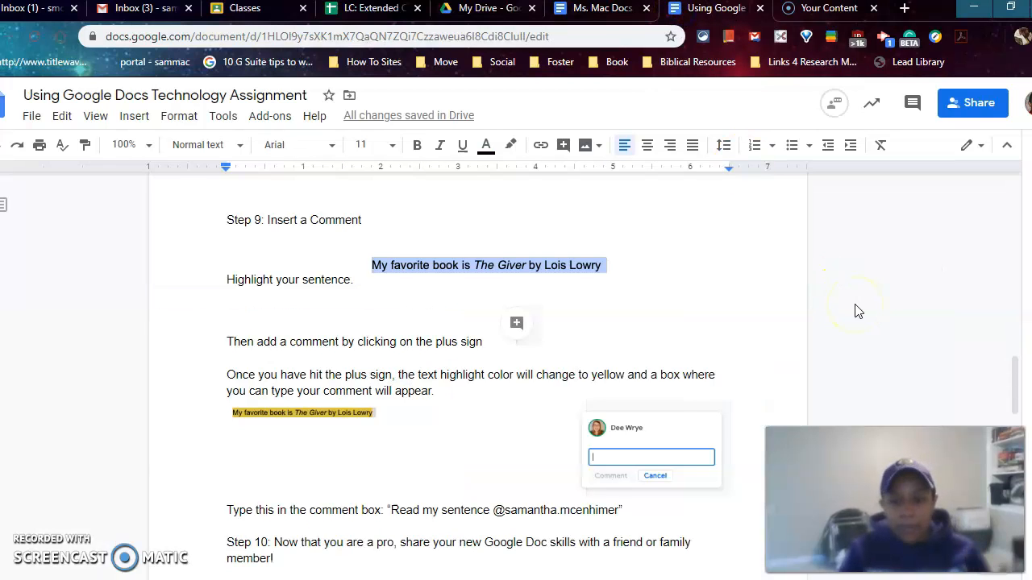
{"action": "scroll", "coordinate": [858, 311], "scroll_direction": "down", "scroll_amount": 5}
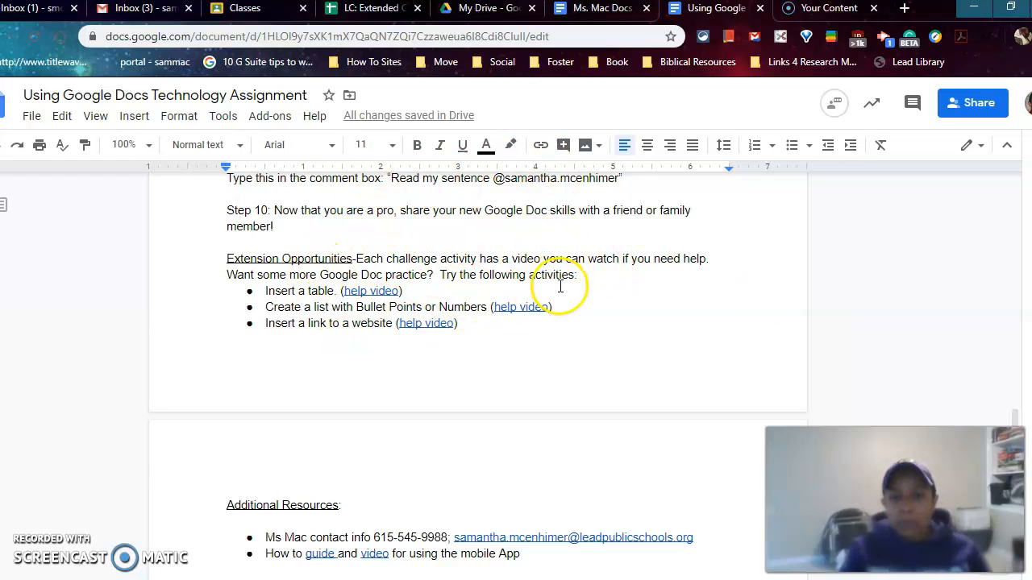
{"action": "scroll", "coordinate": [887, 257], "scroll_direction": "down", "scroll_amount": 2}
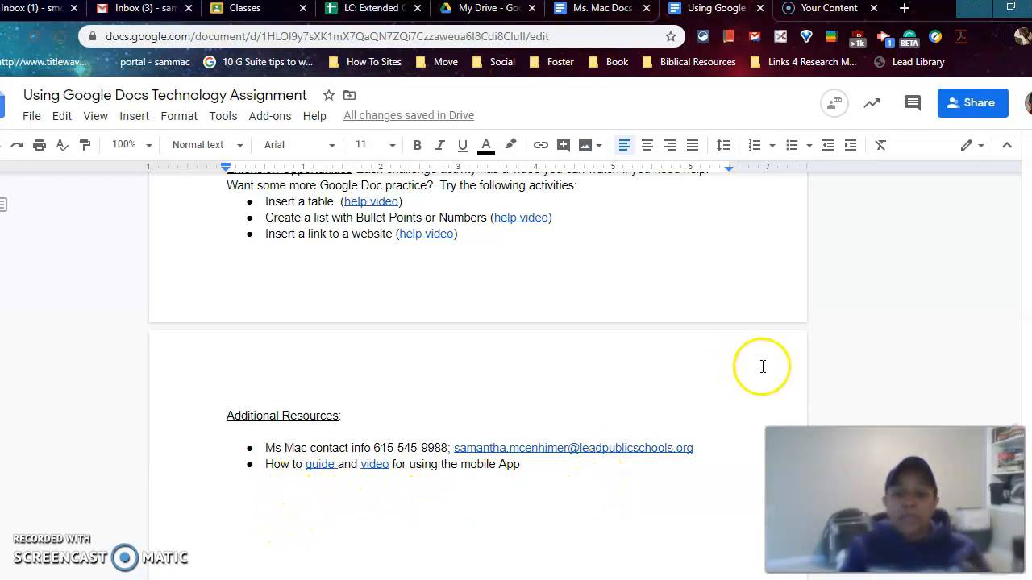
{"action": "left_click", "coordinate": [875, 323]}
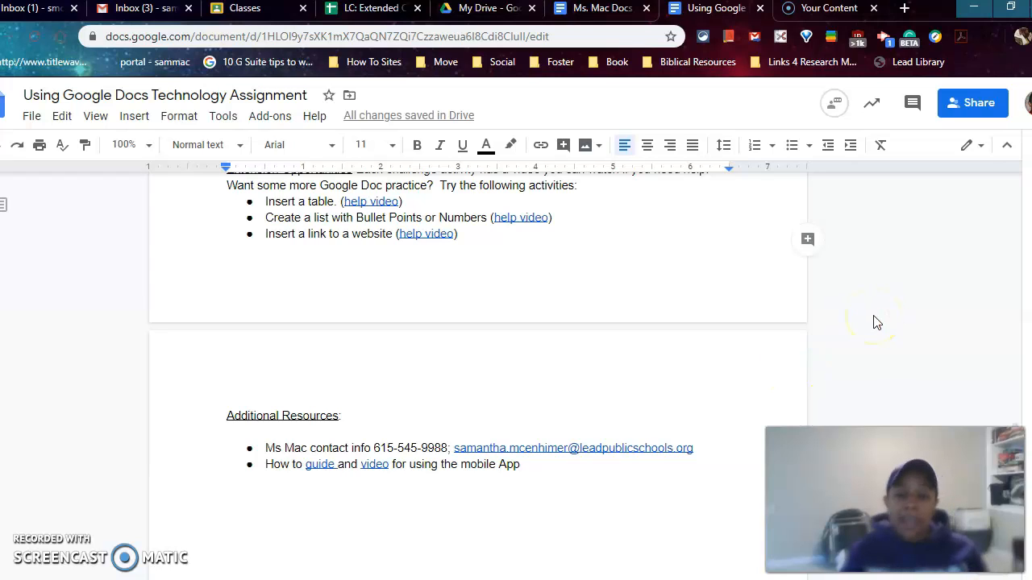